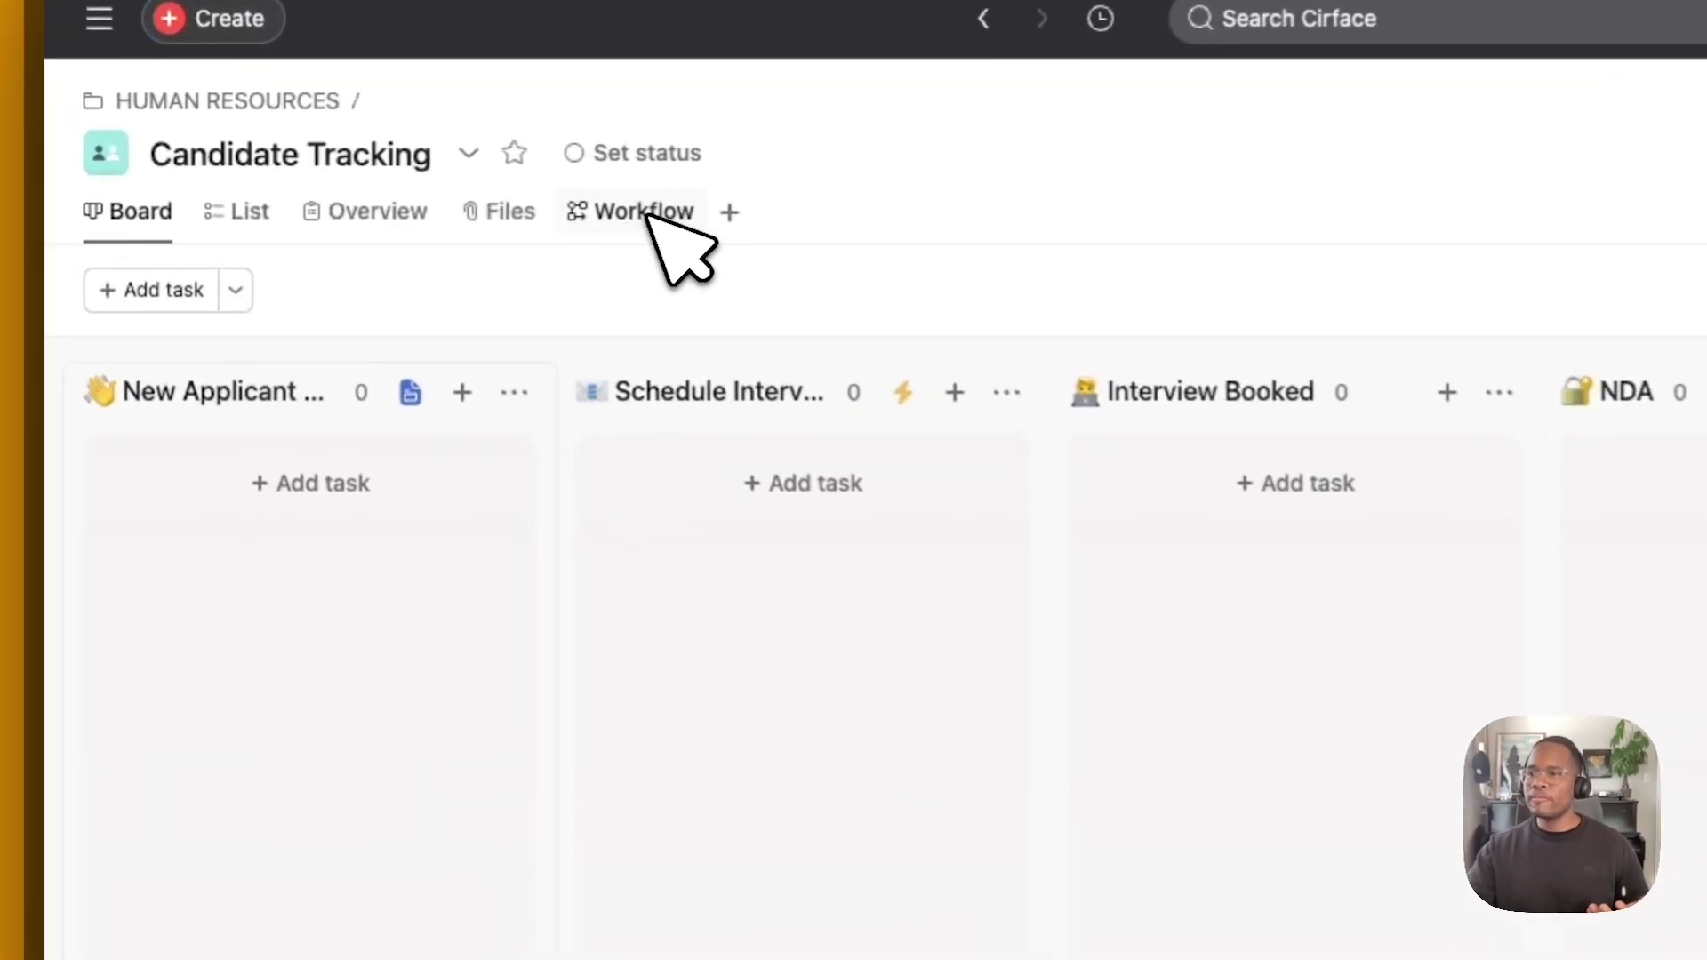
# Show the Candidate Tracking Workflow view and inspect the New Applicant Submissions section card
pyautogui.click(652, 218)
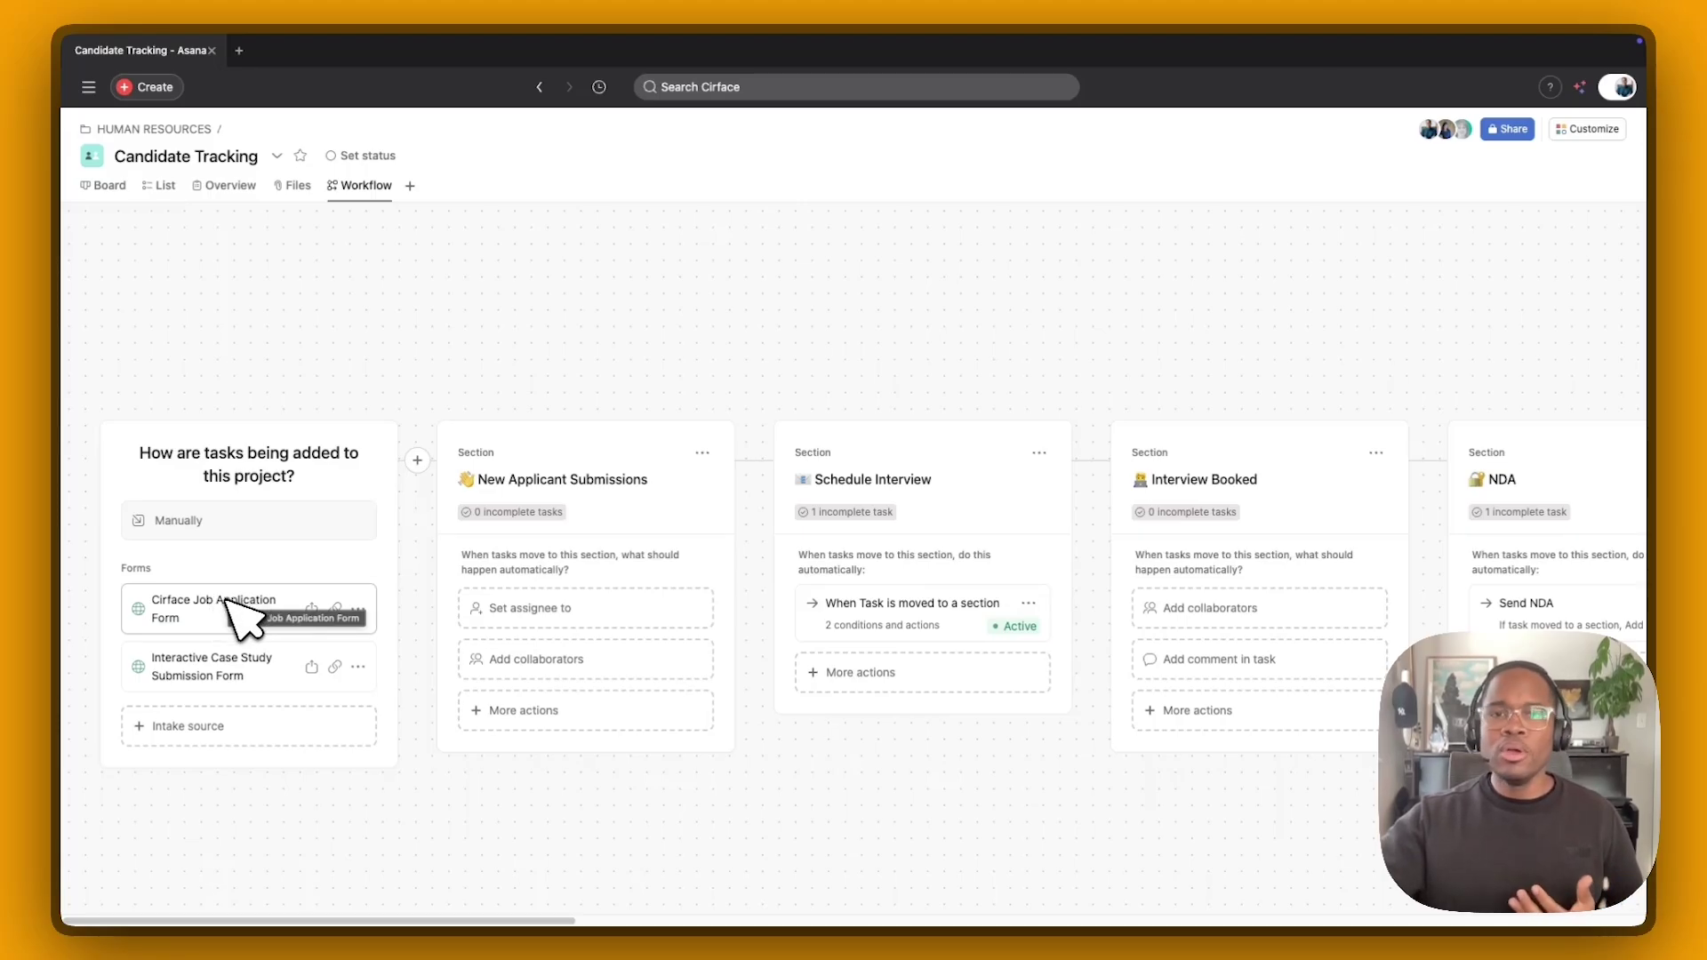
pyautogui.moveTo(590, 552)
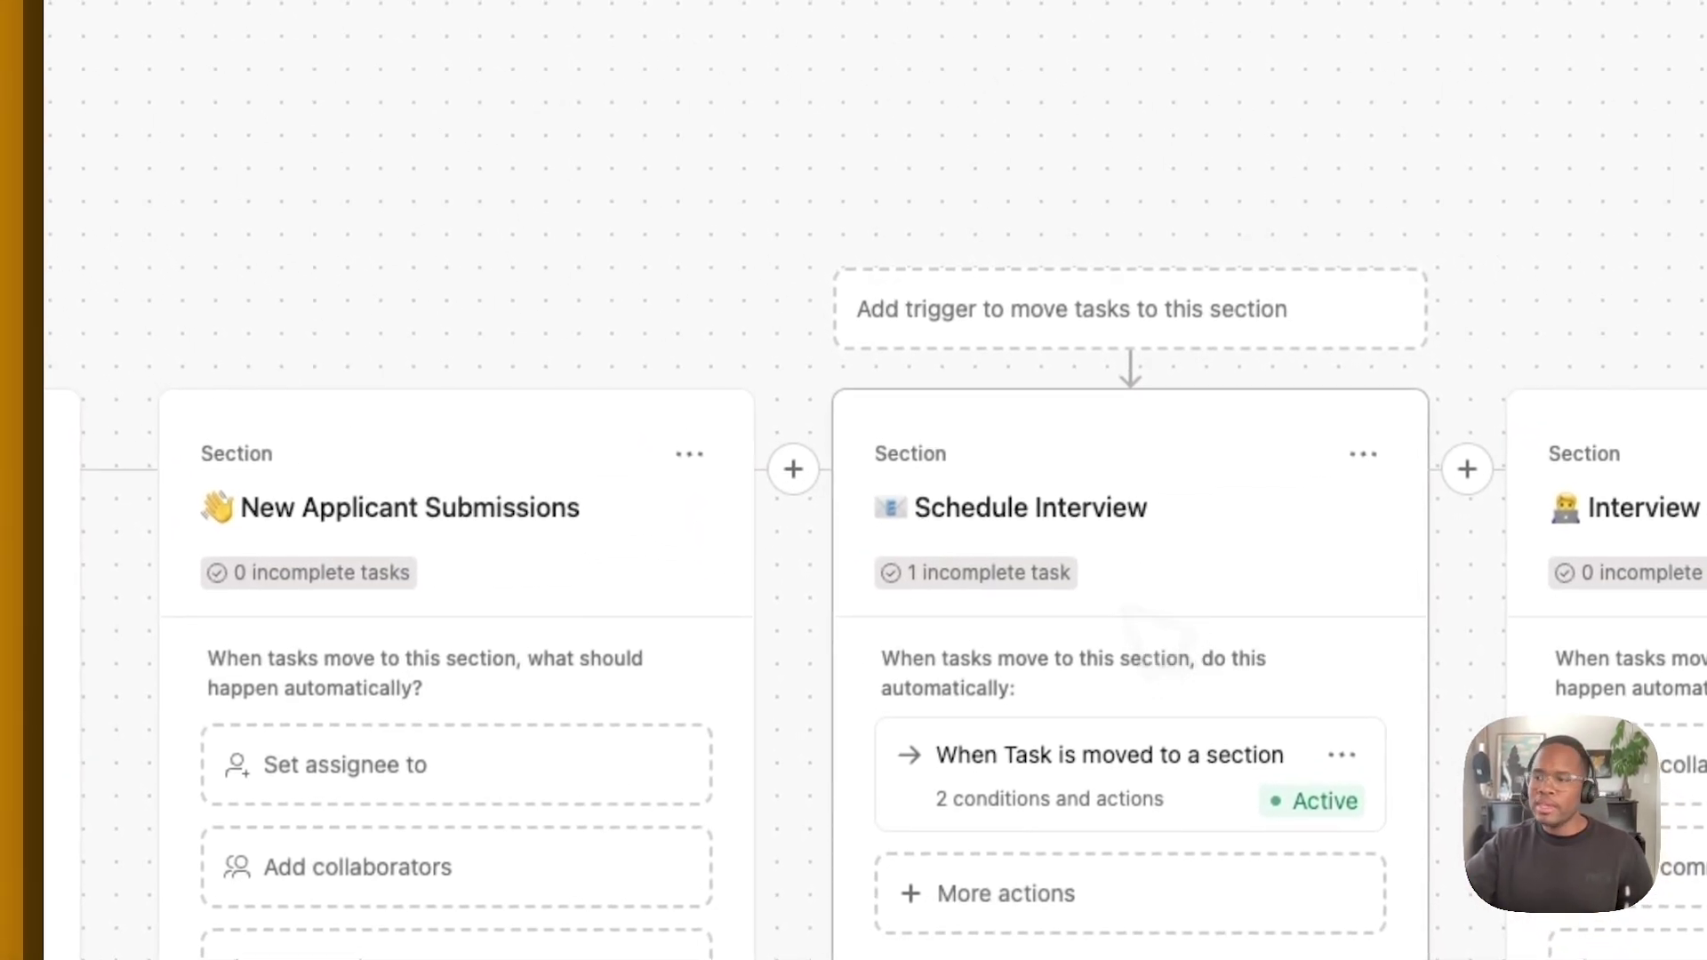
# Inspect the Schedule Interview move rule's Create subtasks action, then close the rule editor
pyautogui.click(1096, 760)
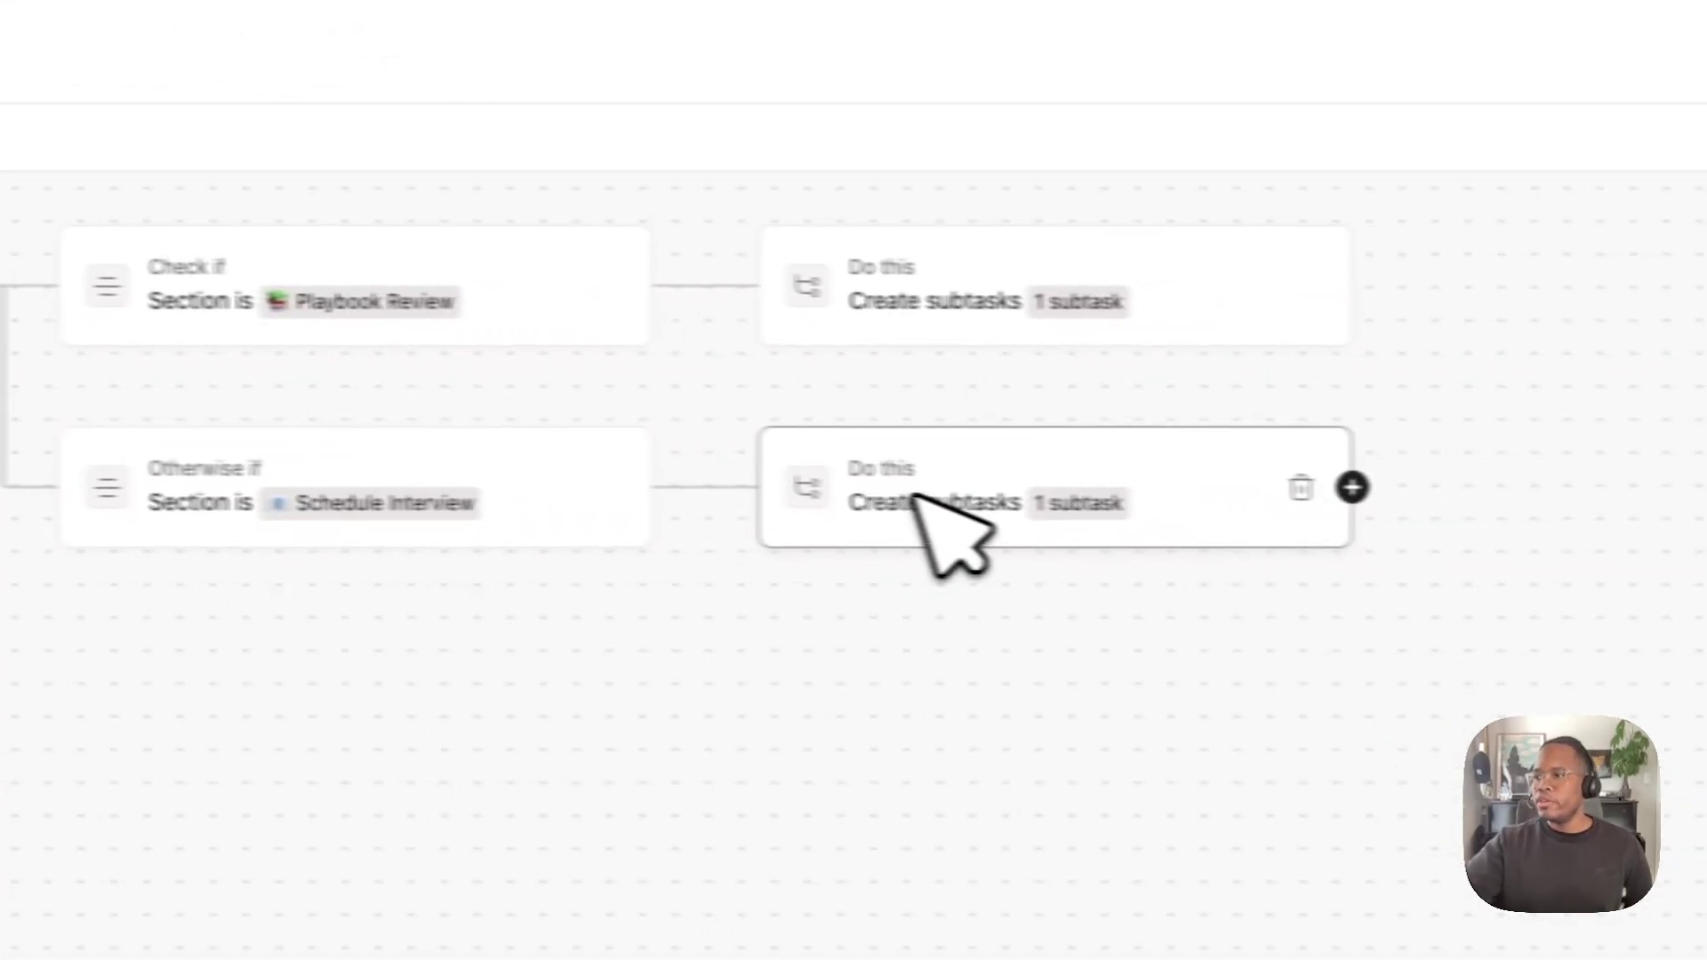
pyautogui.click(1486, 505)
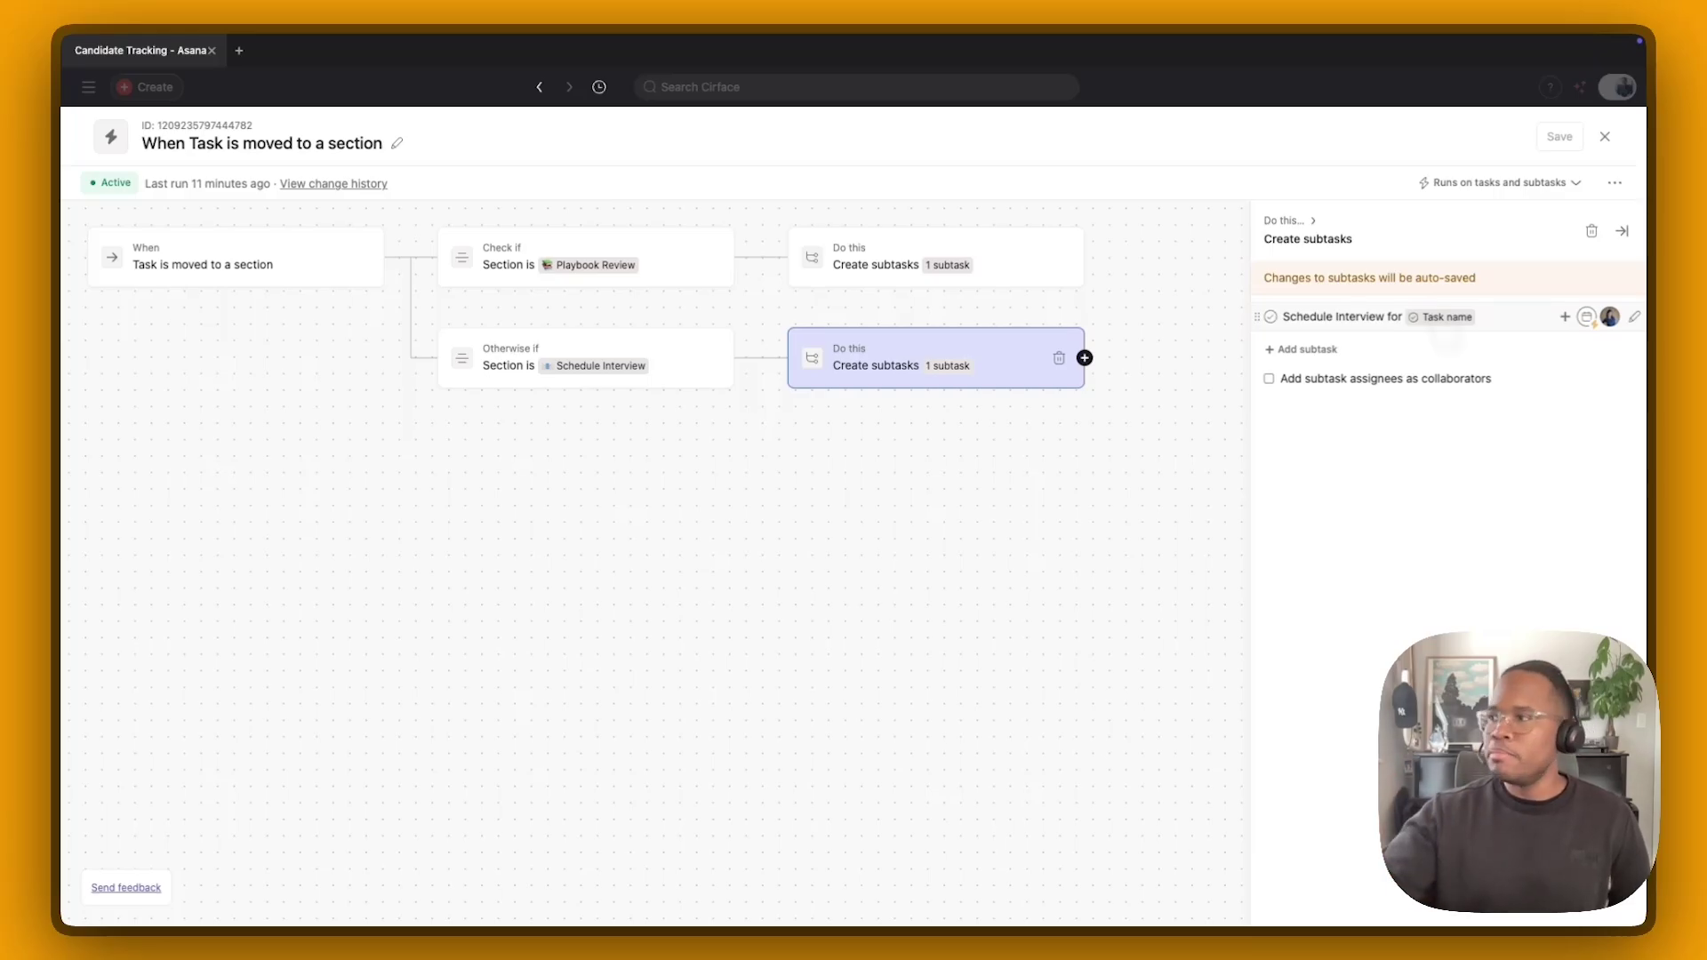
pyautogui.click(1605, 136)
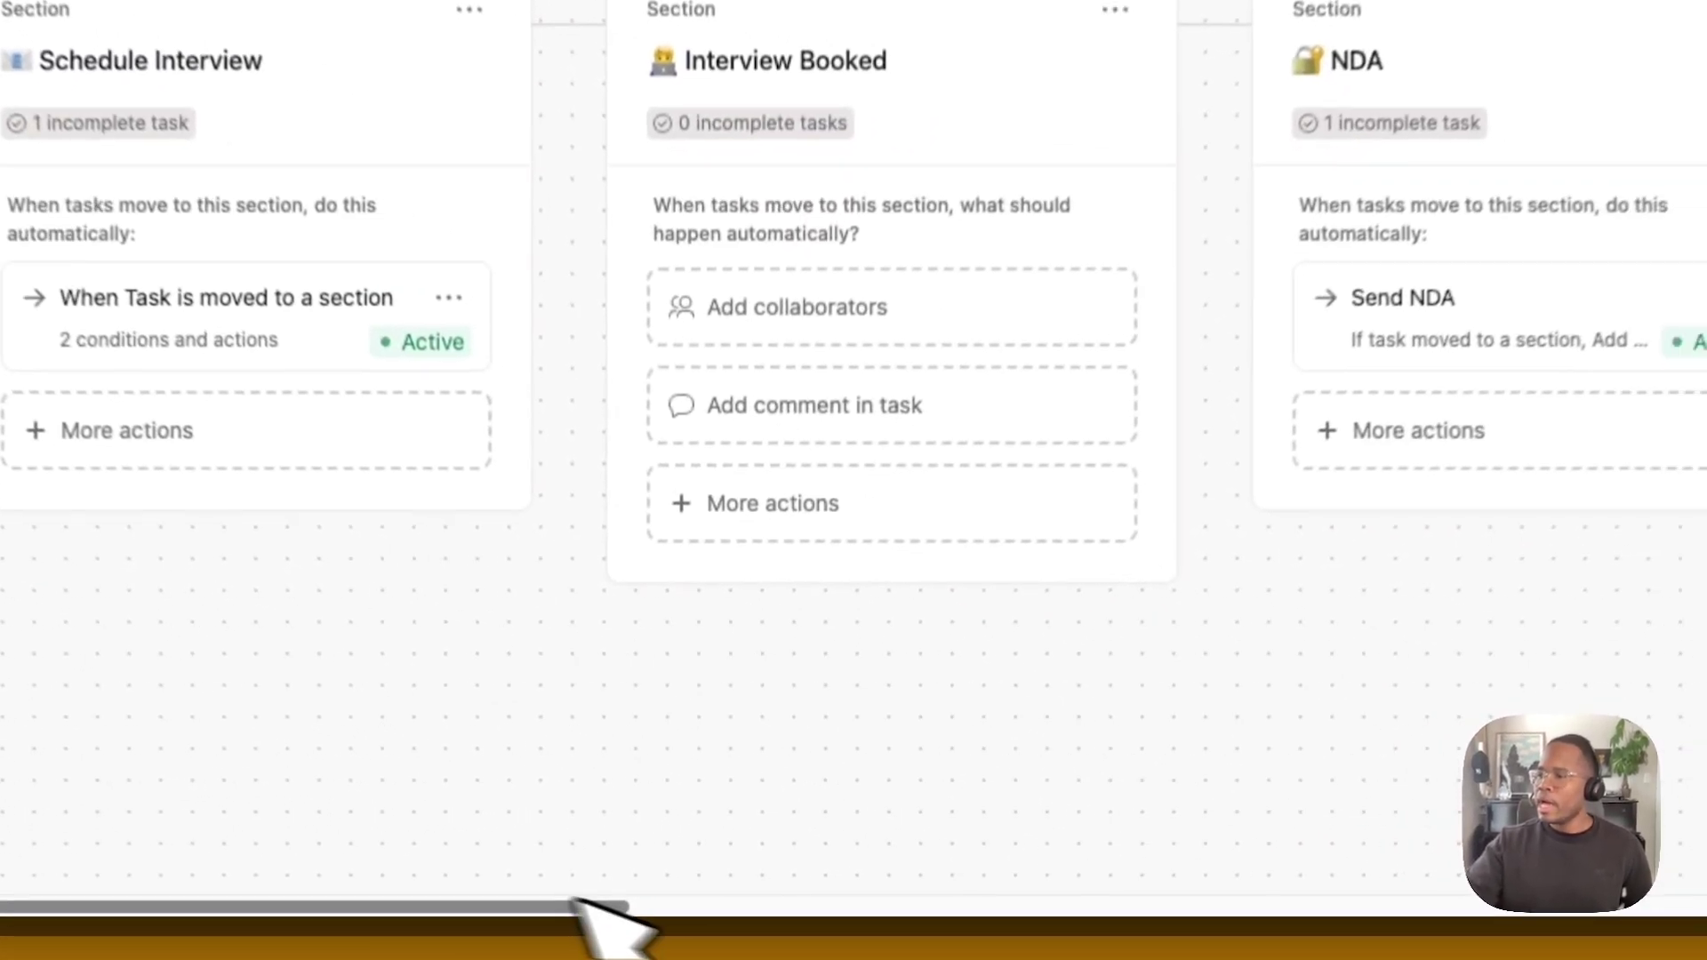
pyautogui.moveTo(602, 916); pyautogui.dragTo(1212, 934)
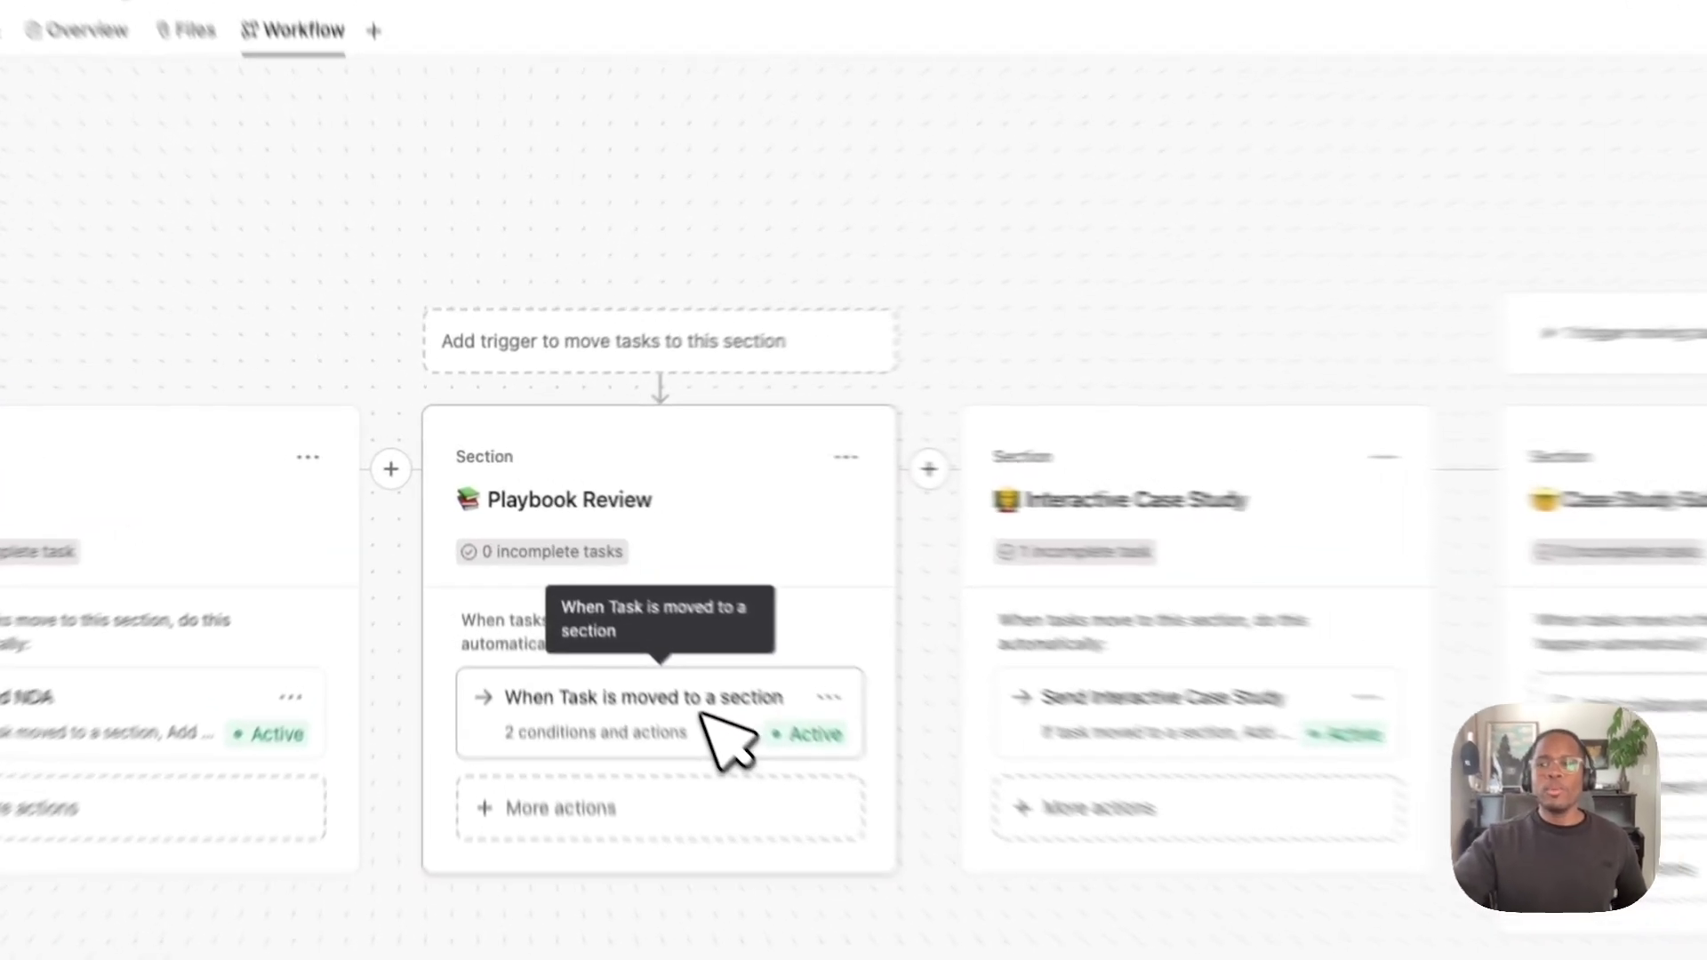
pyautogui.click(614, 612)
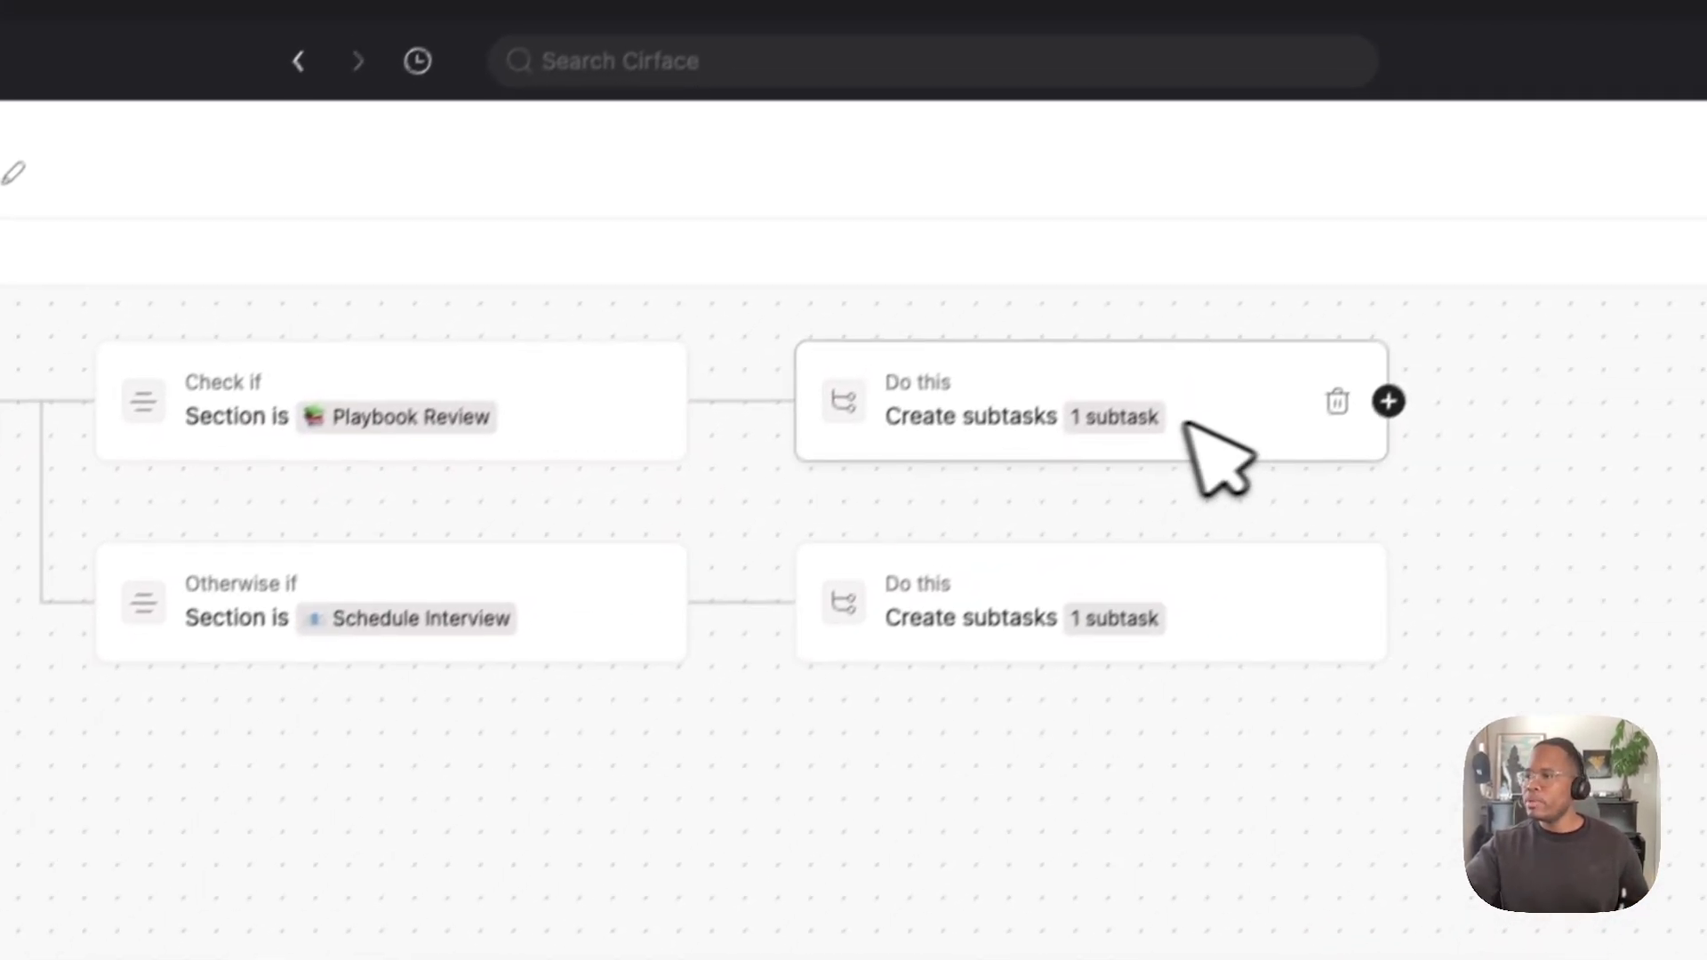
pyautogui.click(1194, 427)
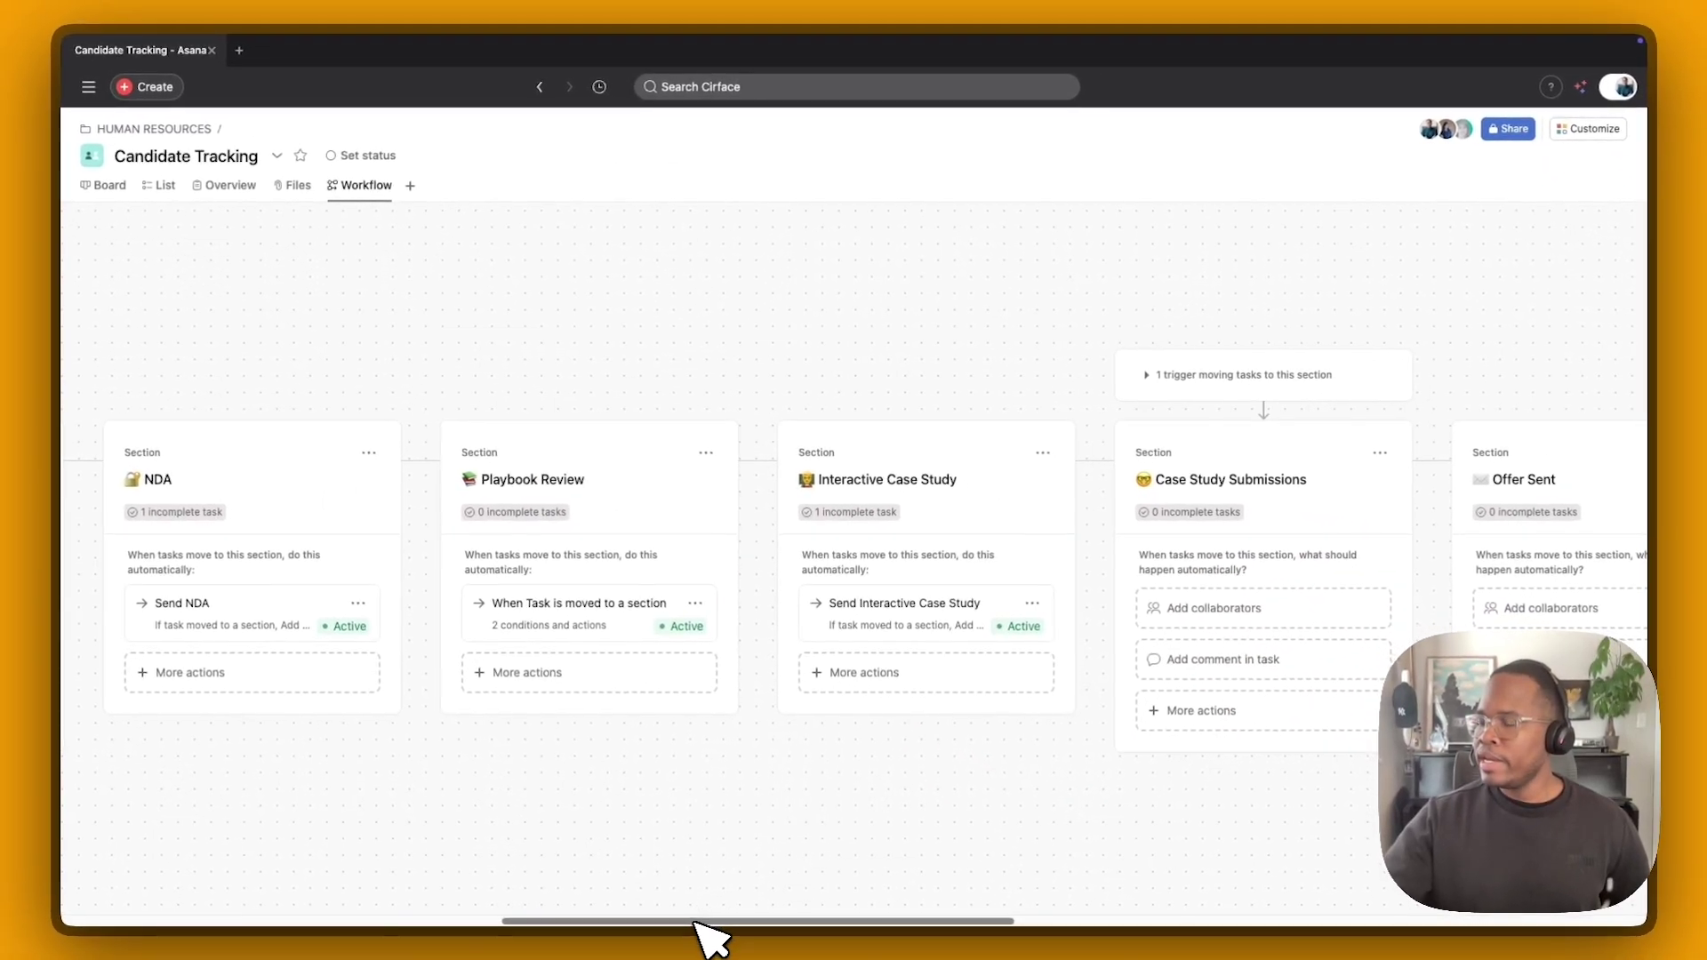
# Scroll the workflow canvas right through the Offer Sent to On File sections' automations
pyautogui.moveTo(694, 922); pyautogui.dragTo(858, 913)
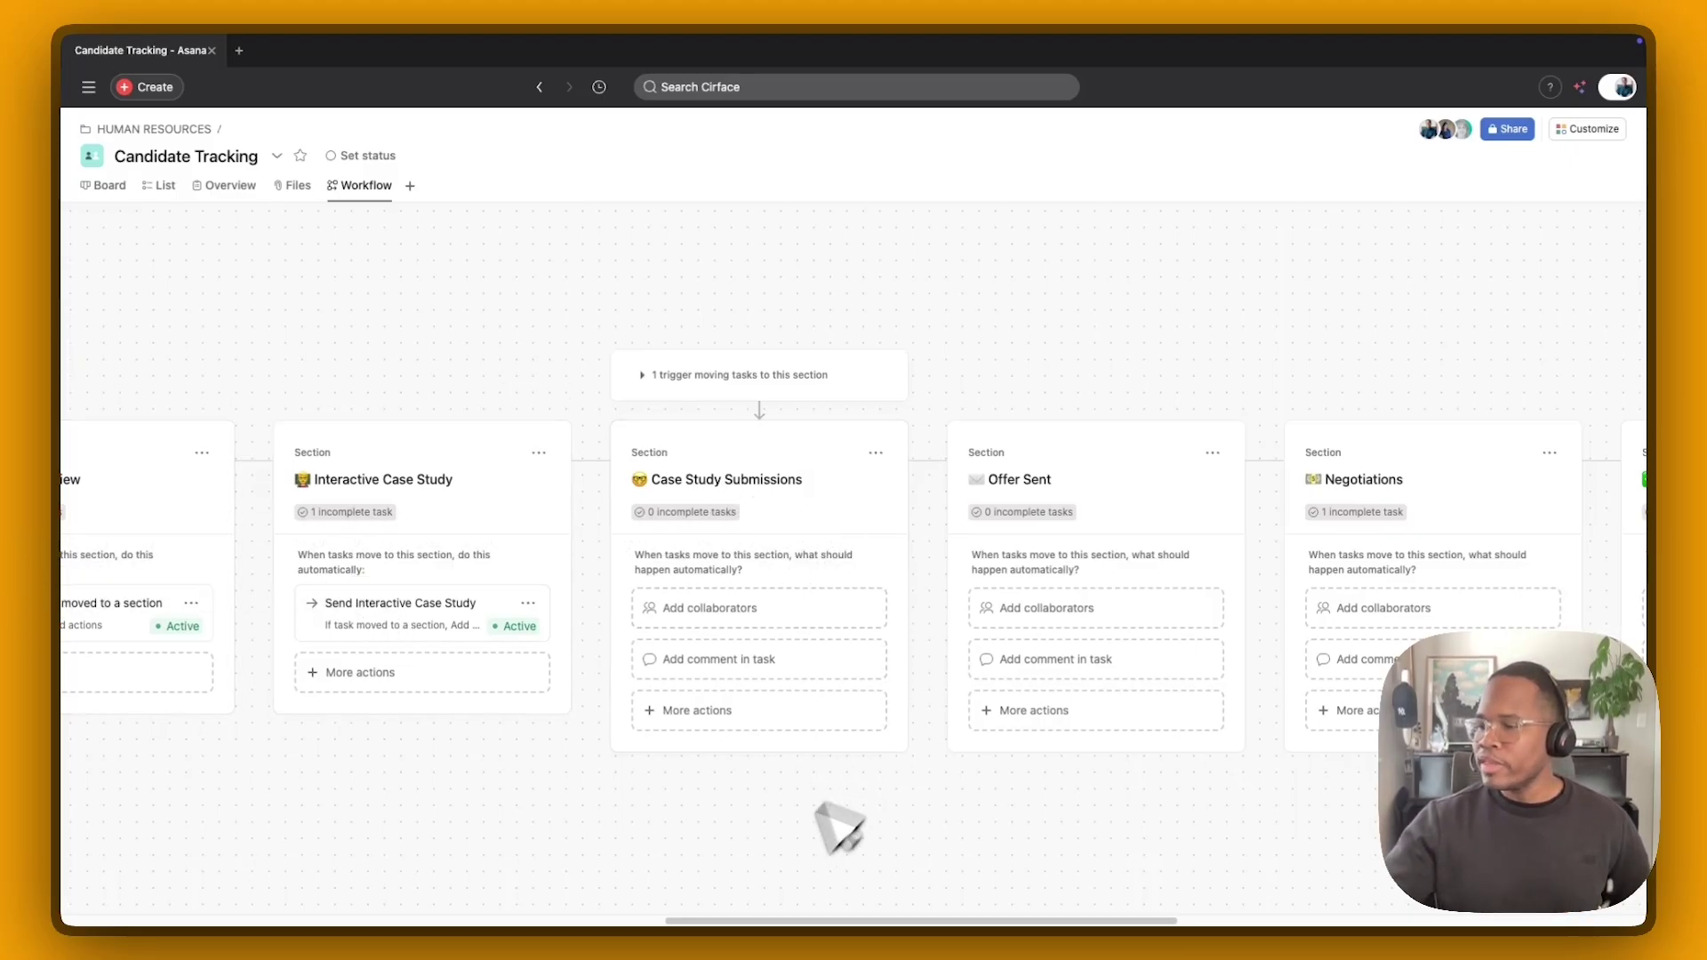
pyautogui.moveTo(748, 921); pyautogui.dragTo(901, 922)
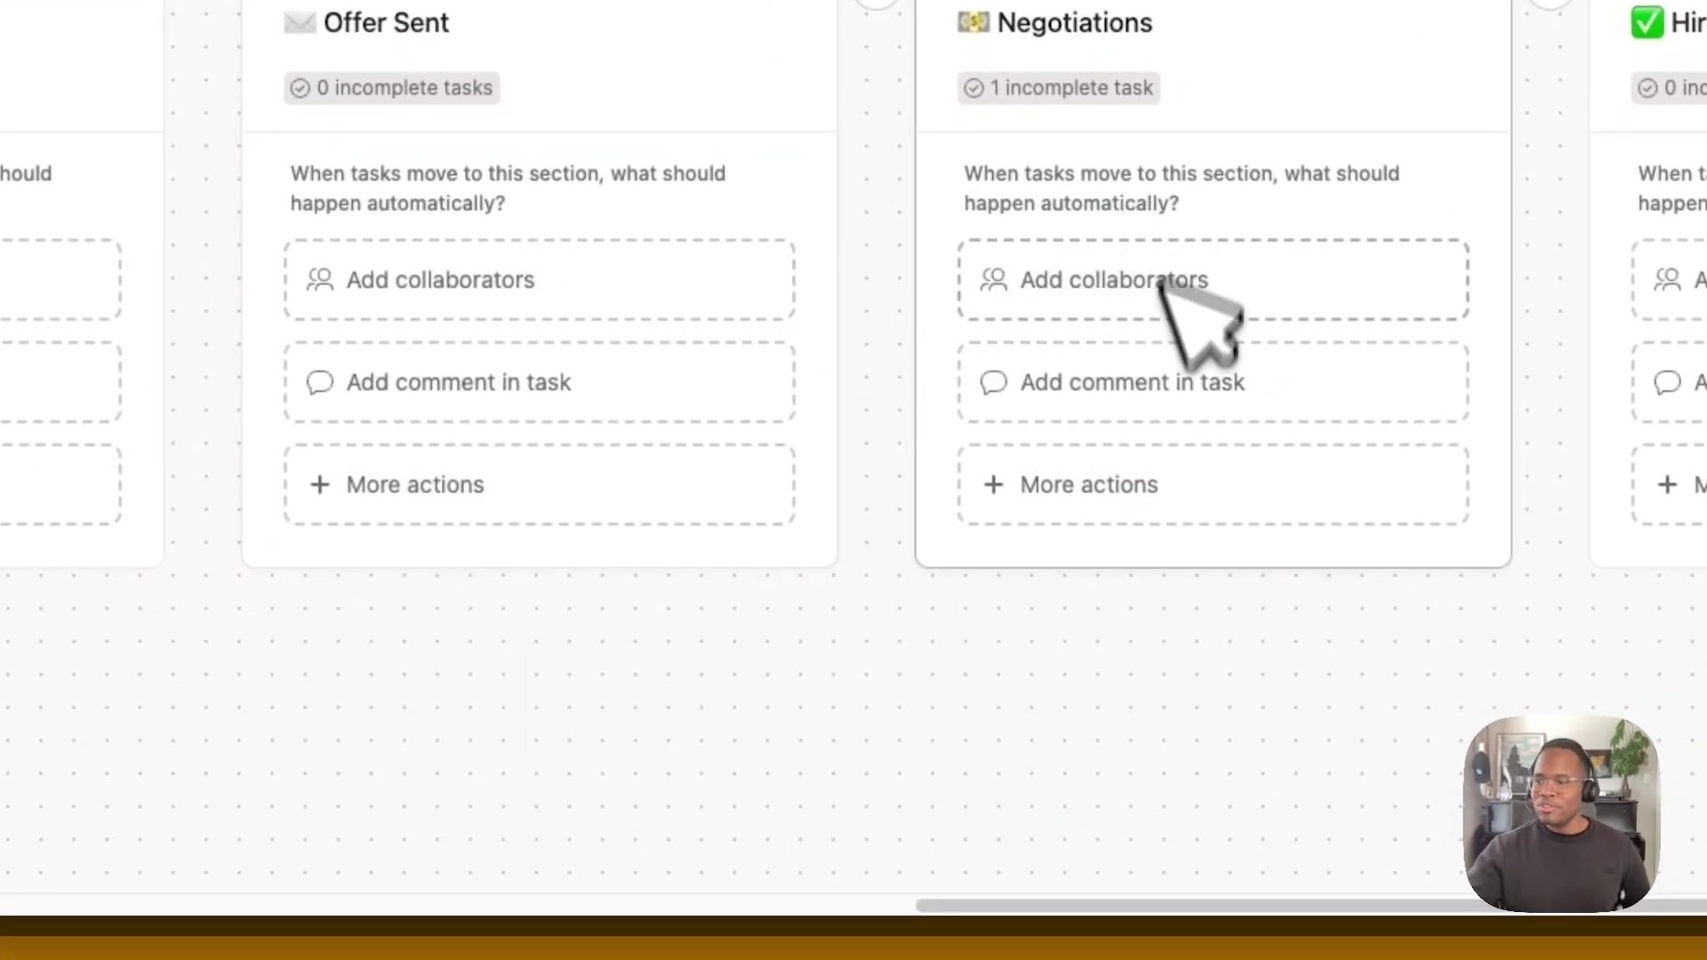
pyautogui.moveTo(705, 904); pyautogui.dragTo(1268, 922)
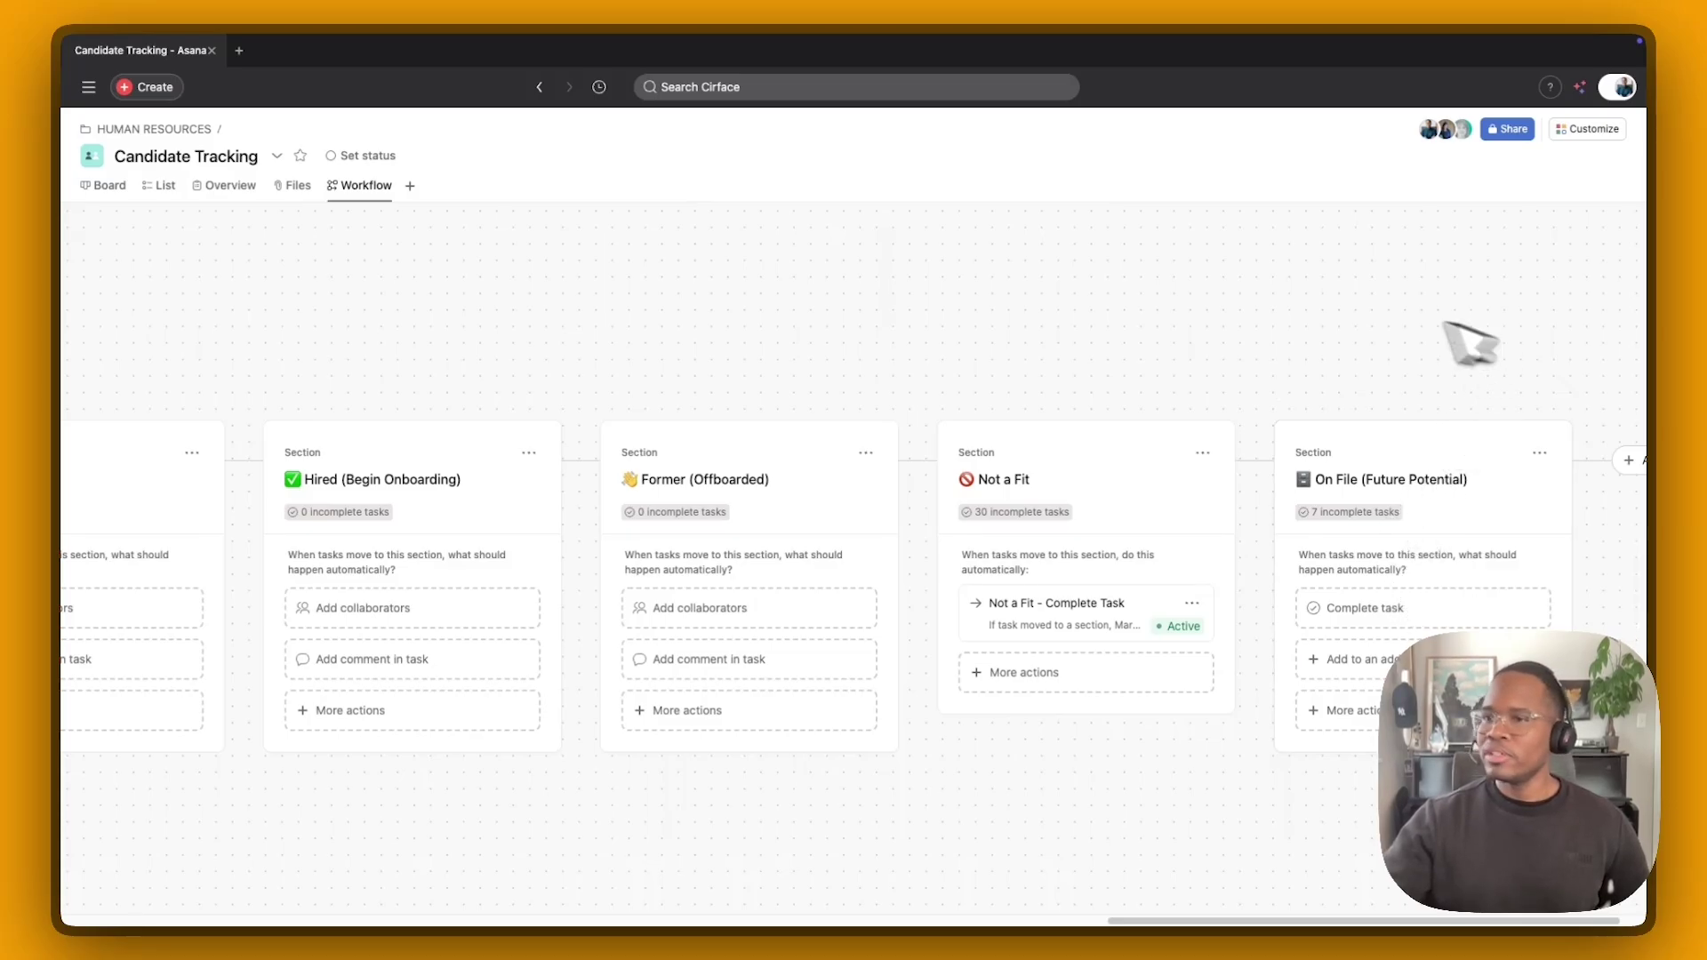
# Switch the project to Board view, then bring up the application form and keep region NAMER
pyautogui.click(113, 186)
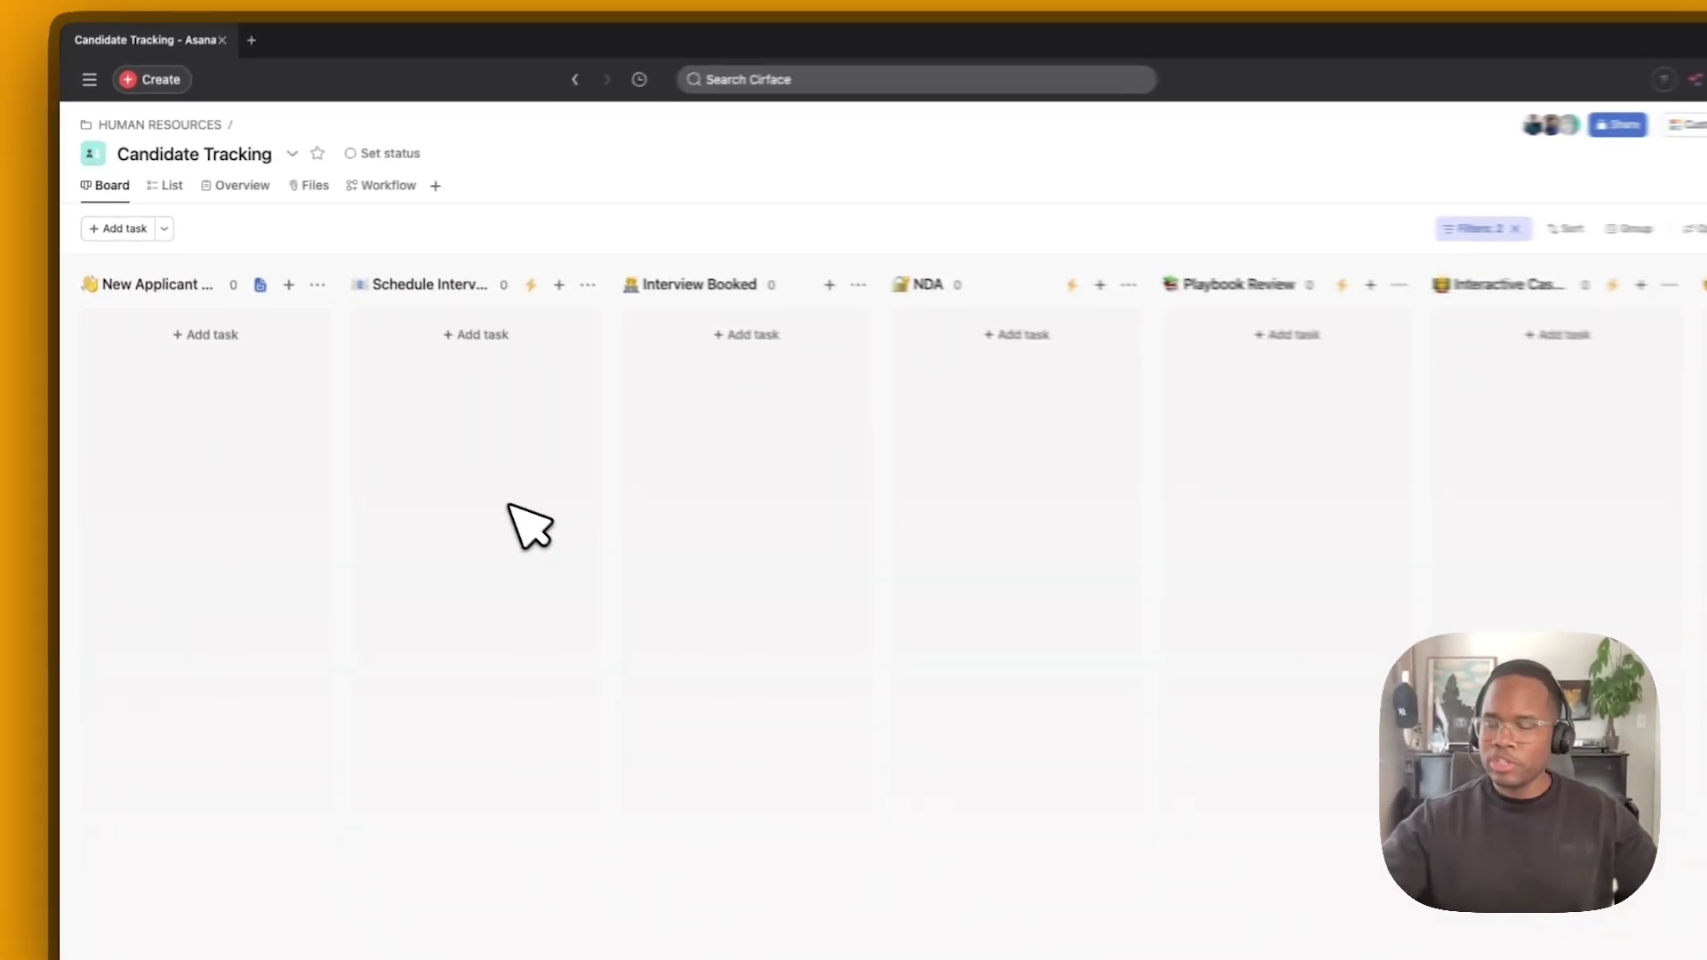
pyautogui.hotkey('ctrl', 'Right')
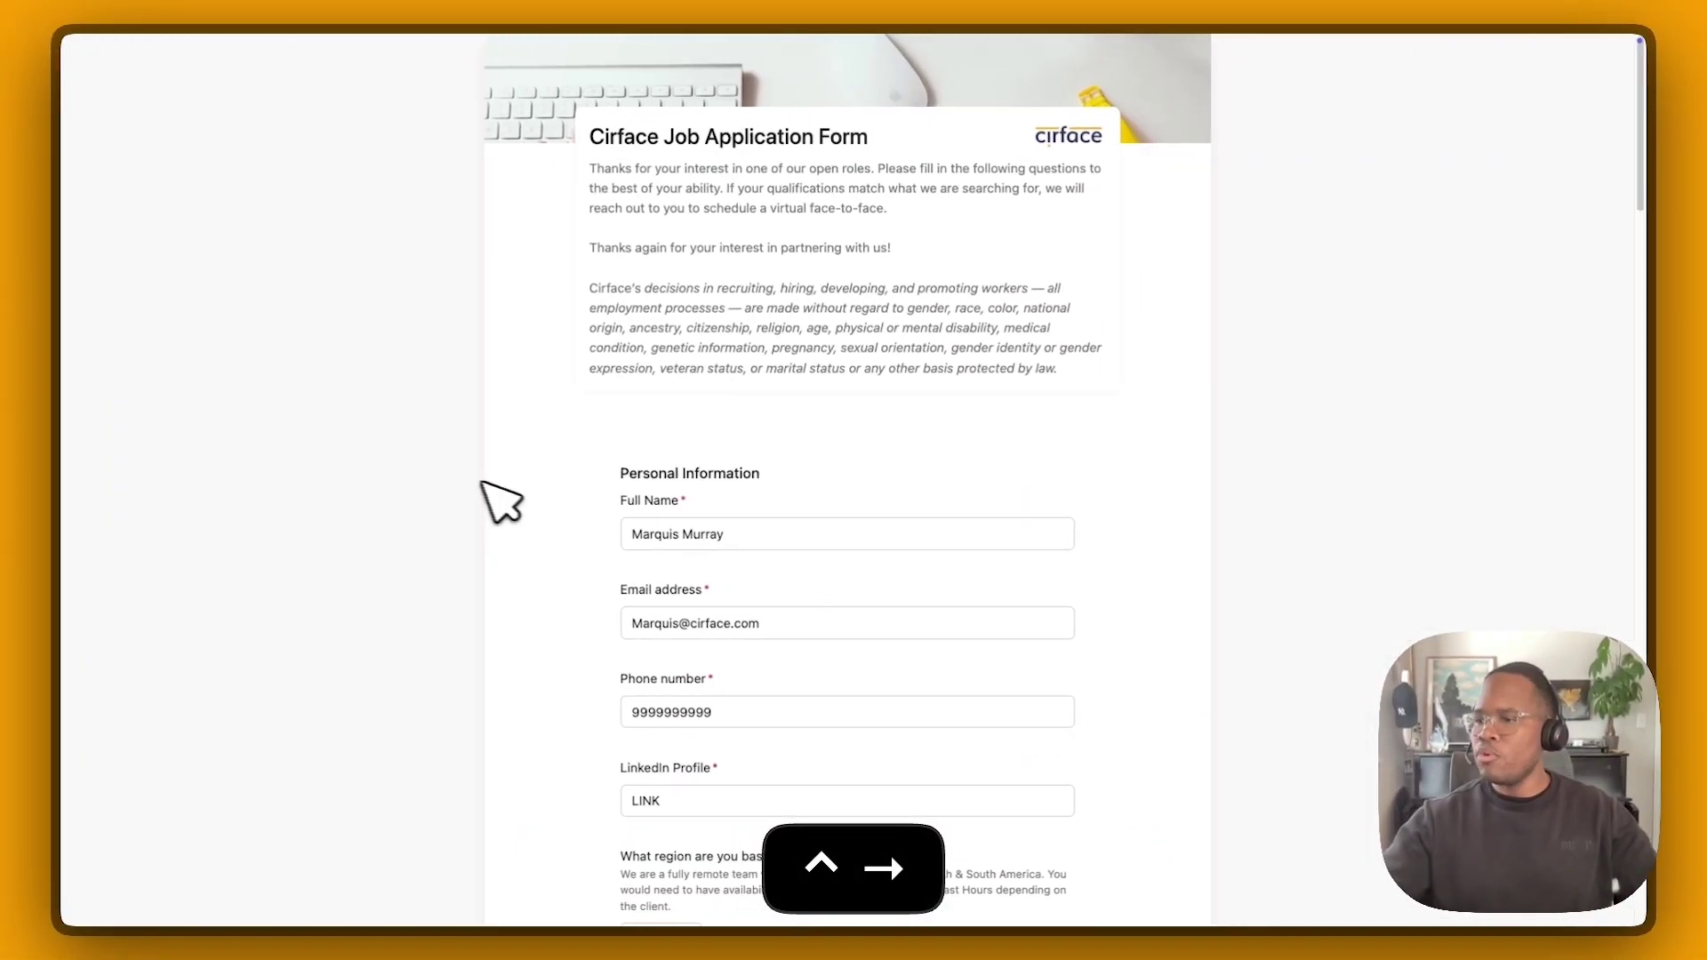
pyautogui.scroll(-4, 658, 547)
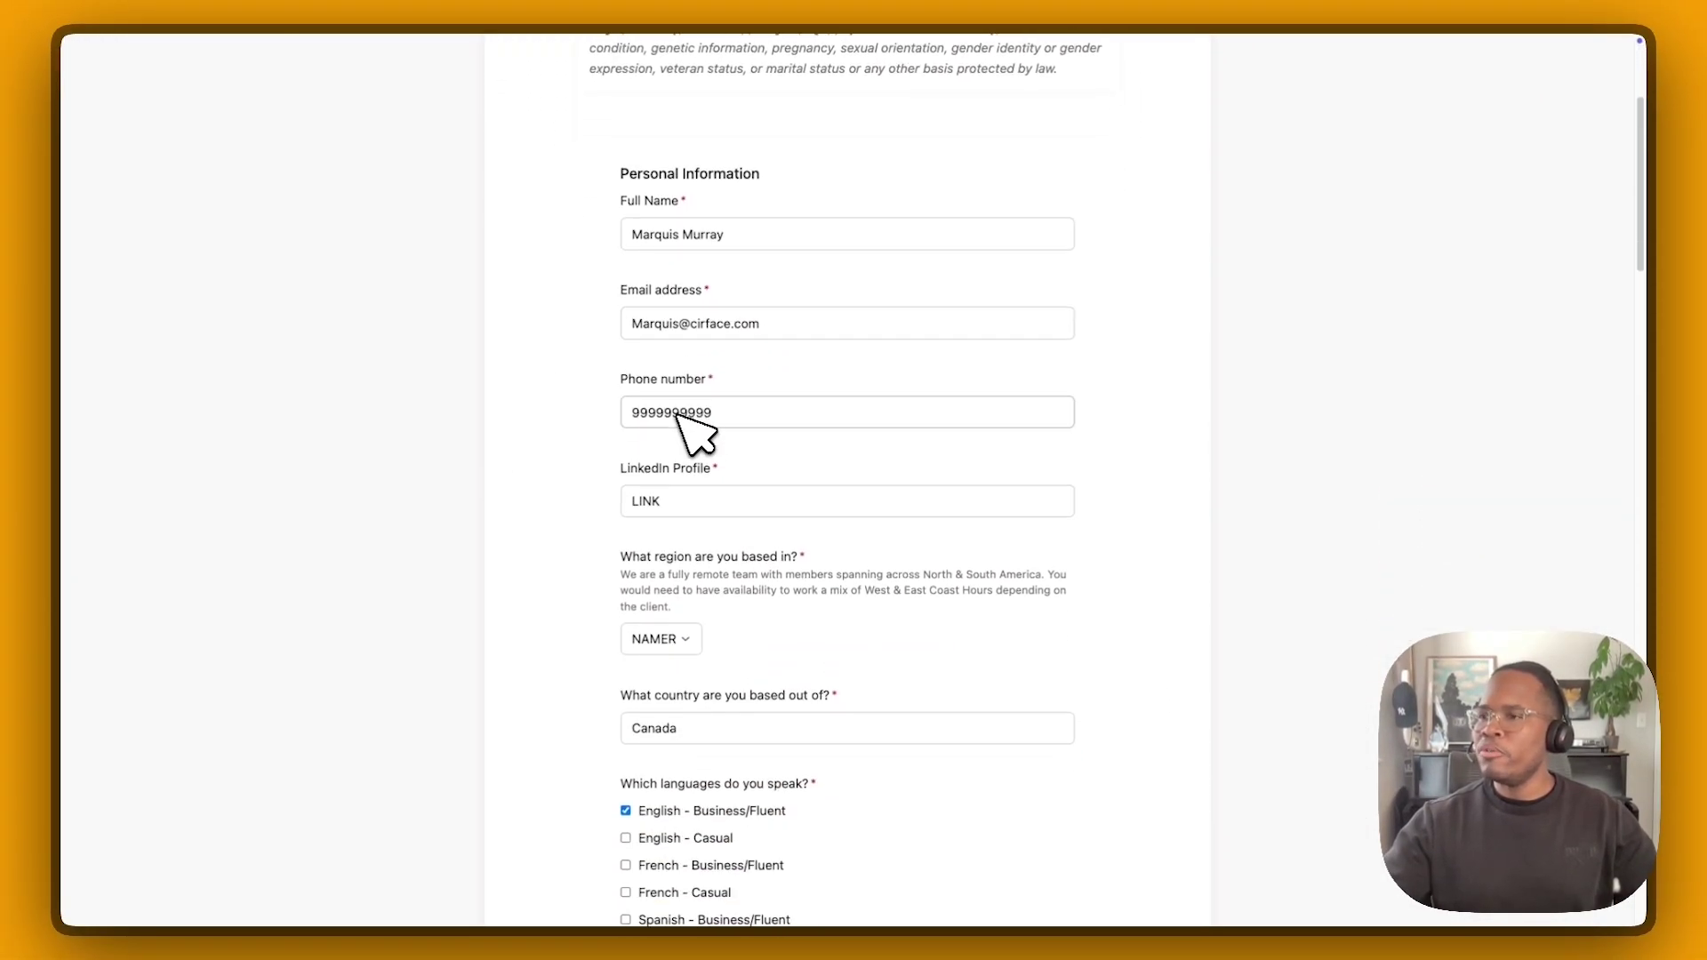
pyautogui.scroll(-5, 703, 267)
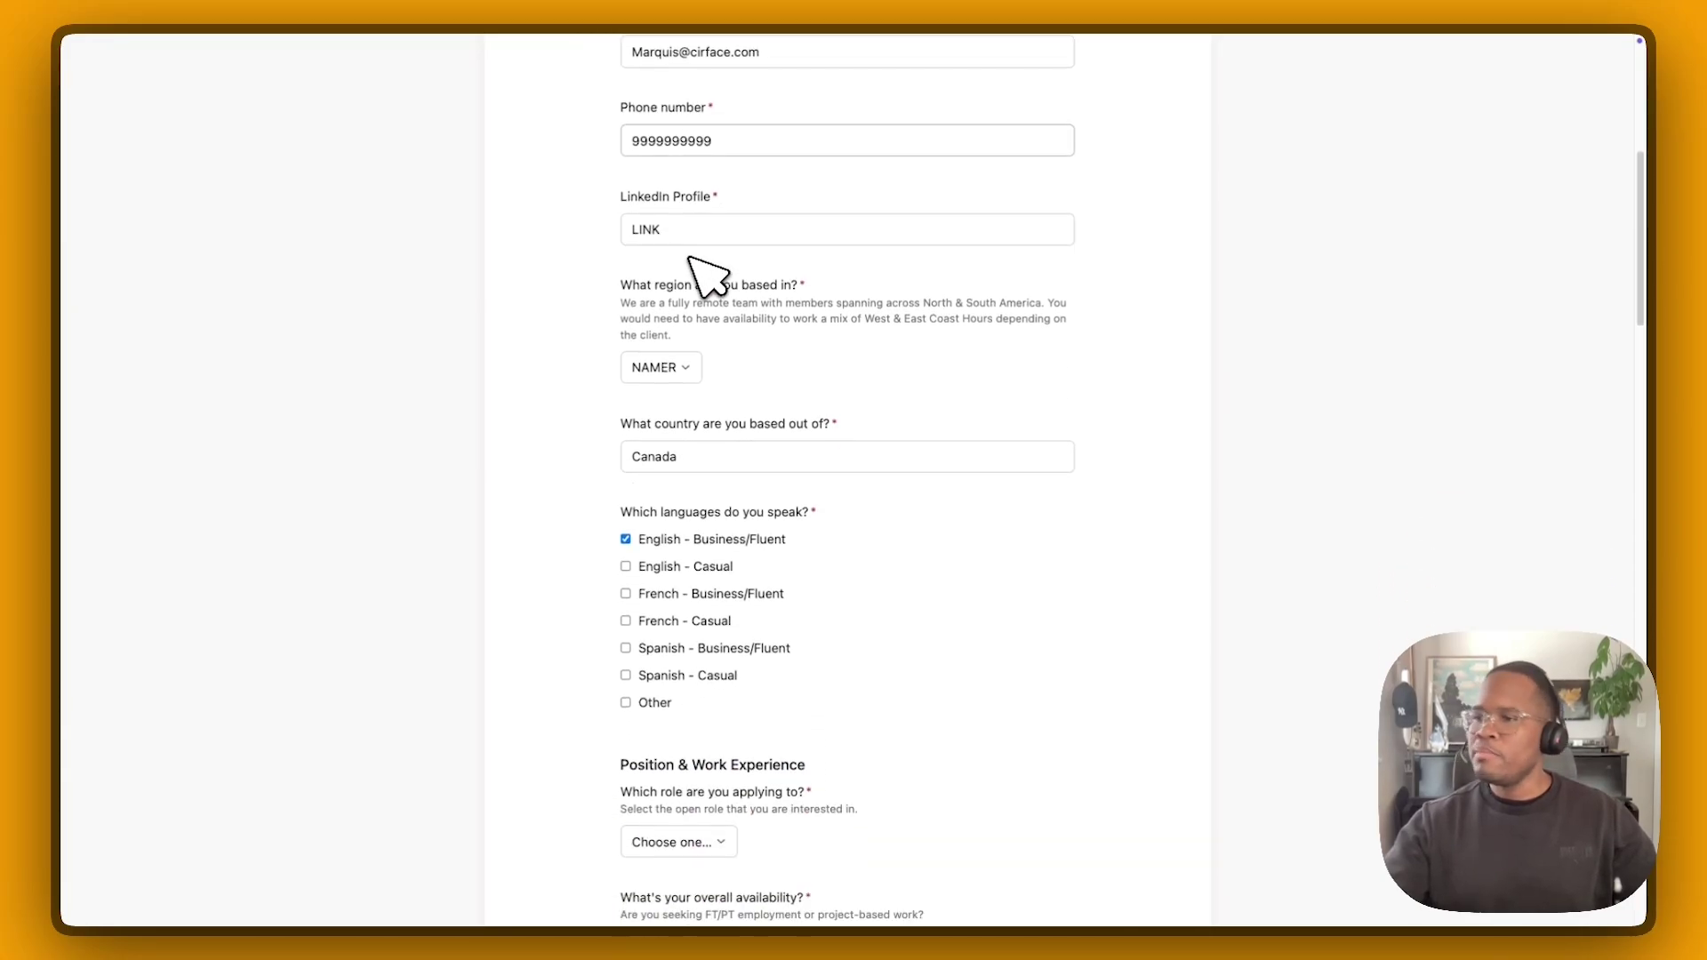
pyautogui.scroll(-3, 760, 436)
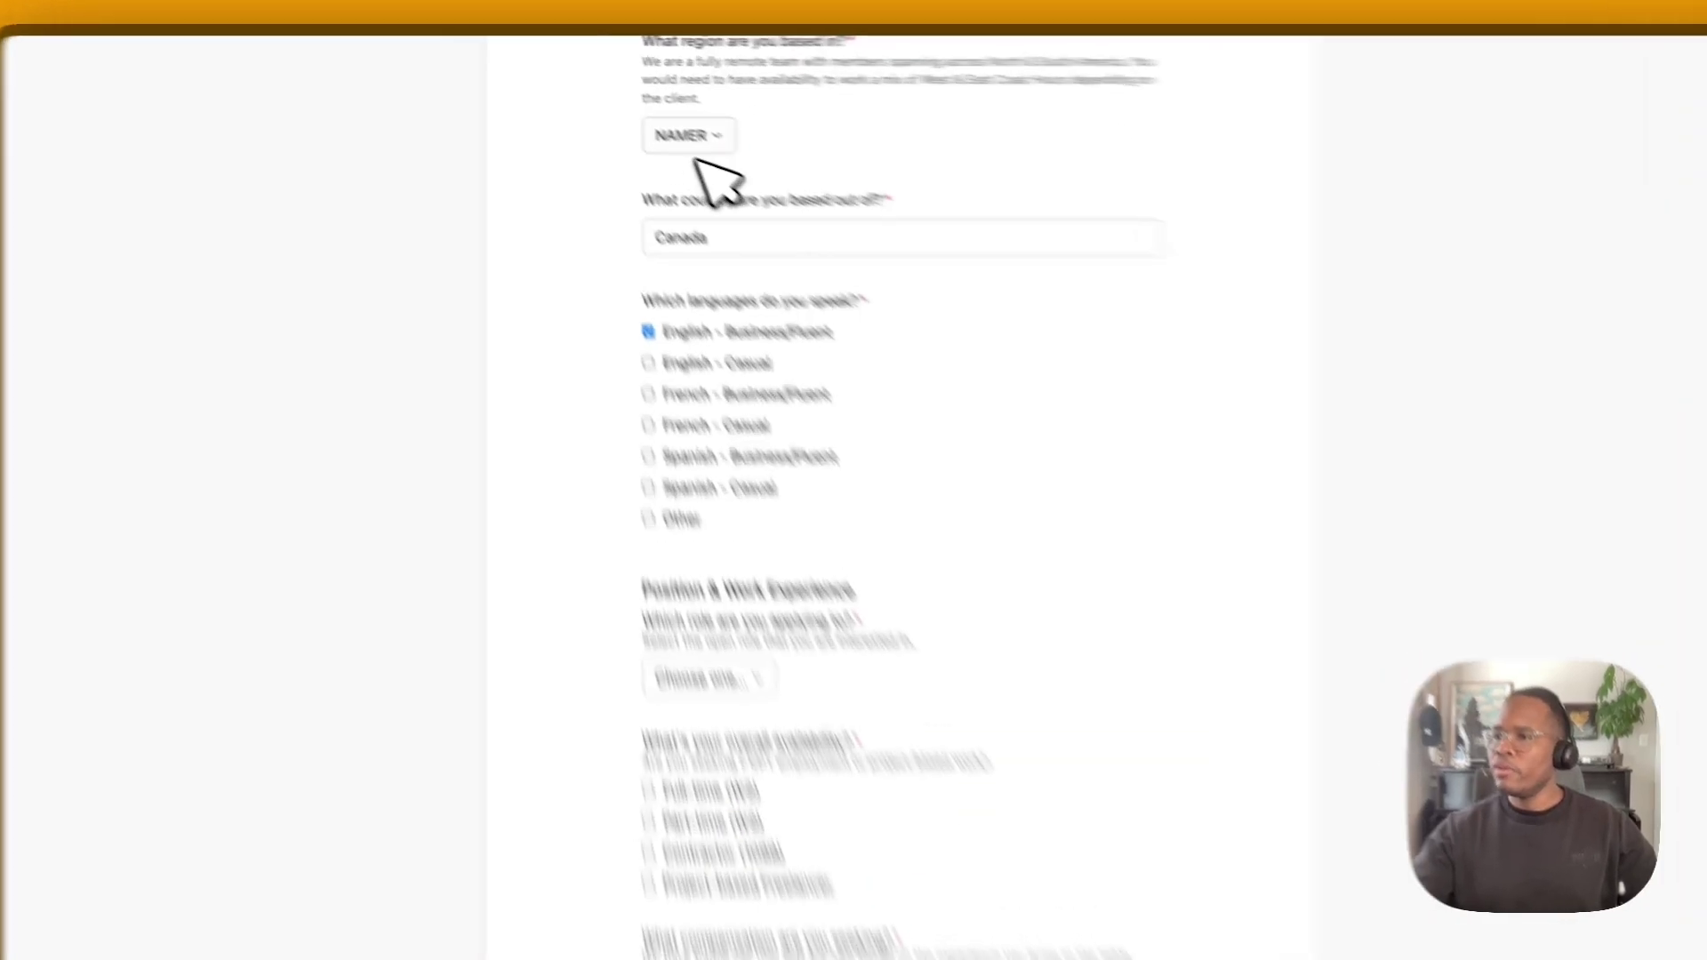
pyautogui.click(712, 135)
pyautogui.click(683, 169)
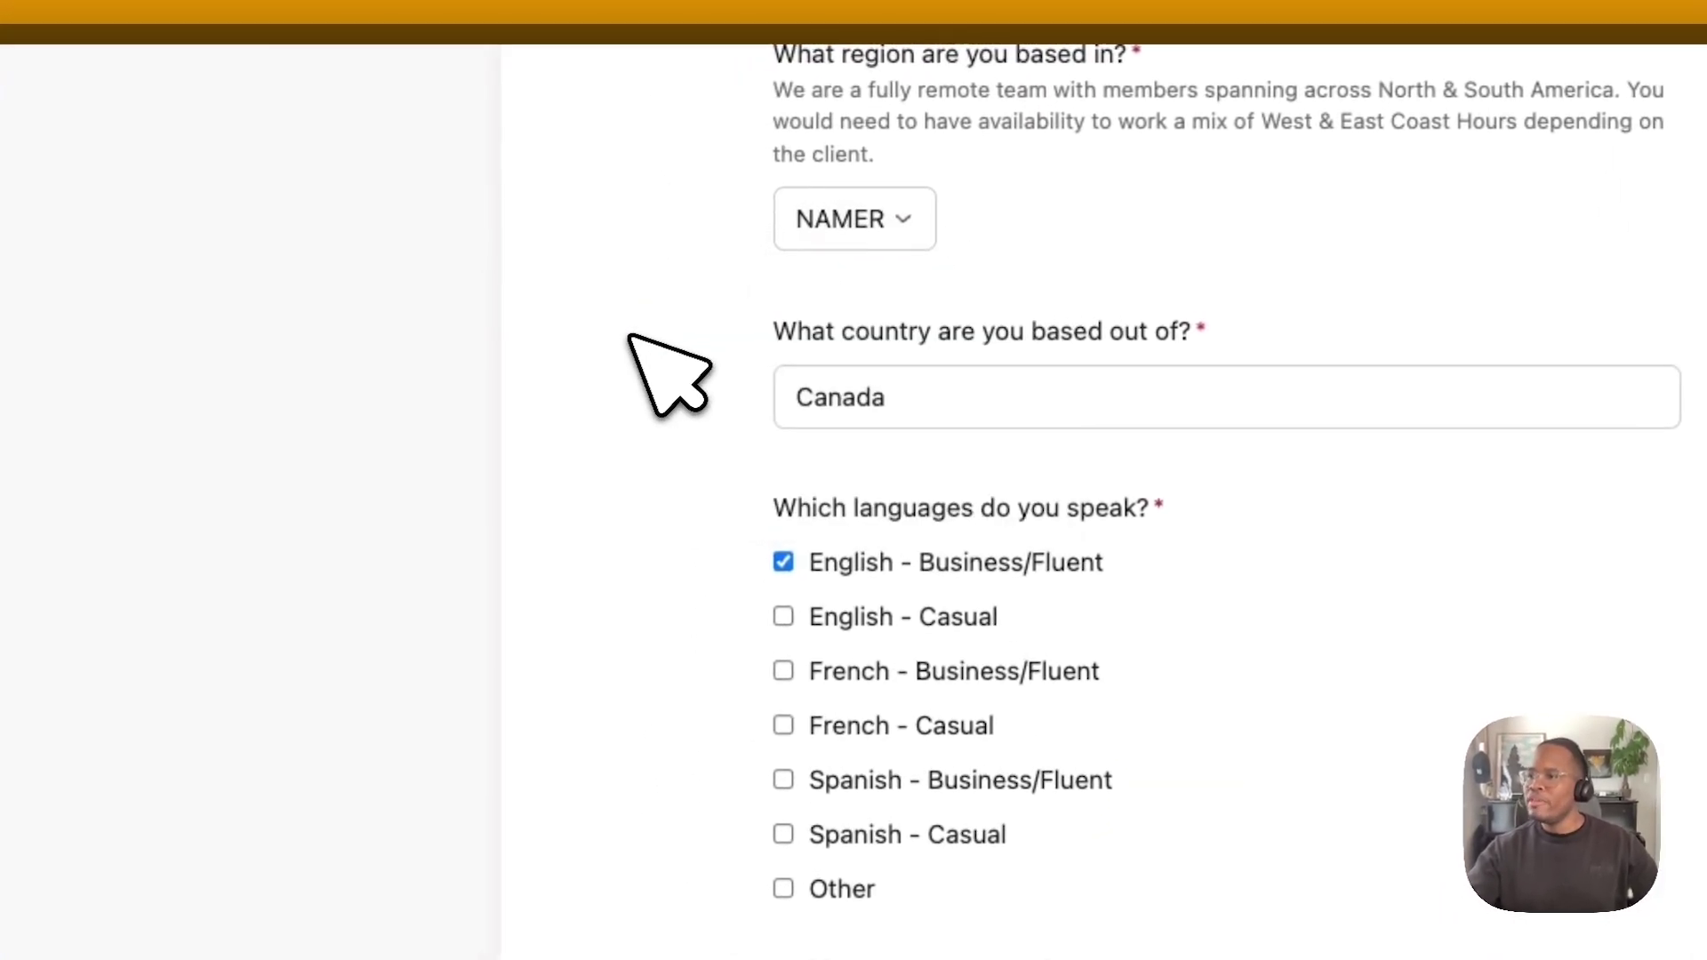
pyautogui.scroll(-2, 858, 702)
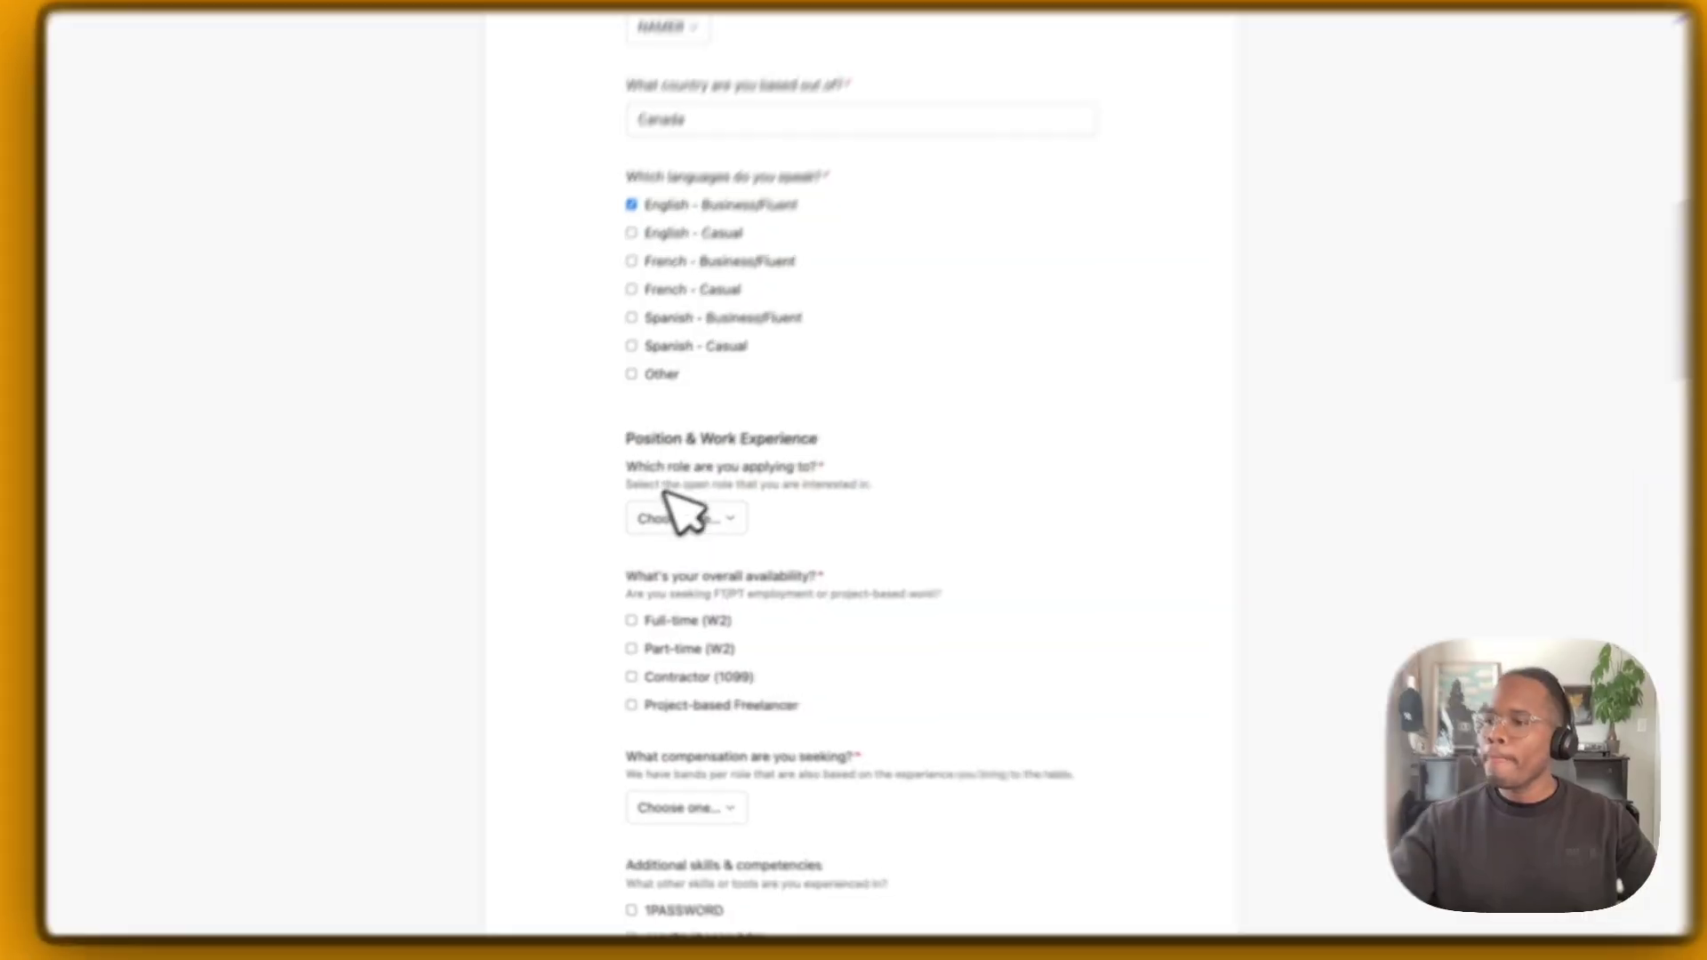
# Choose the Solutions Engineer (Active) role, rate Asana knowledge 'Expert', and set availability Full-time (W2)
pyautogui.click(677, 514)
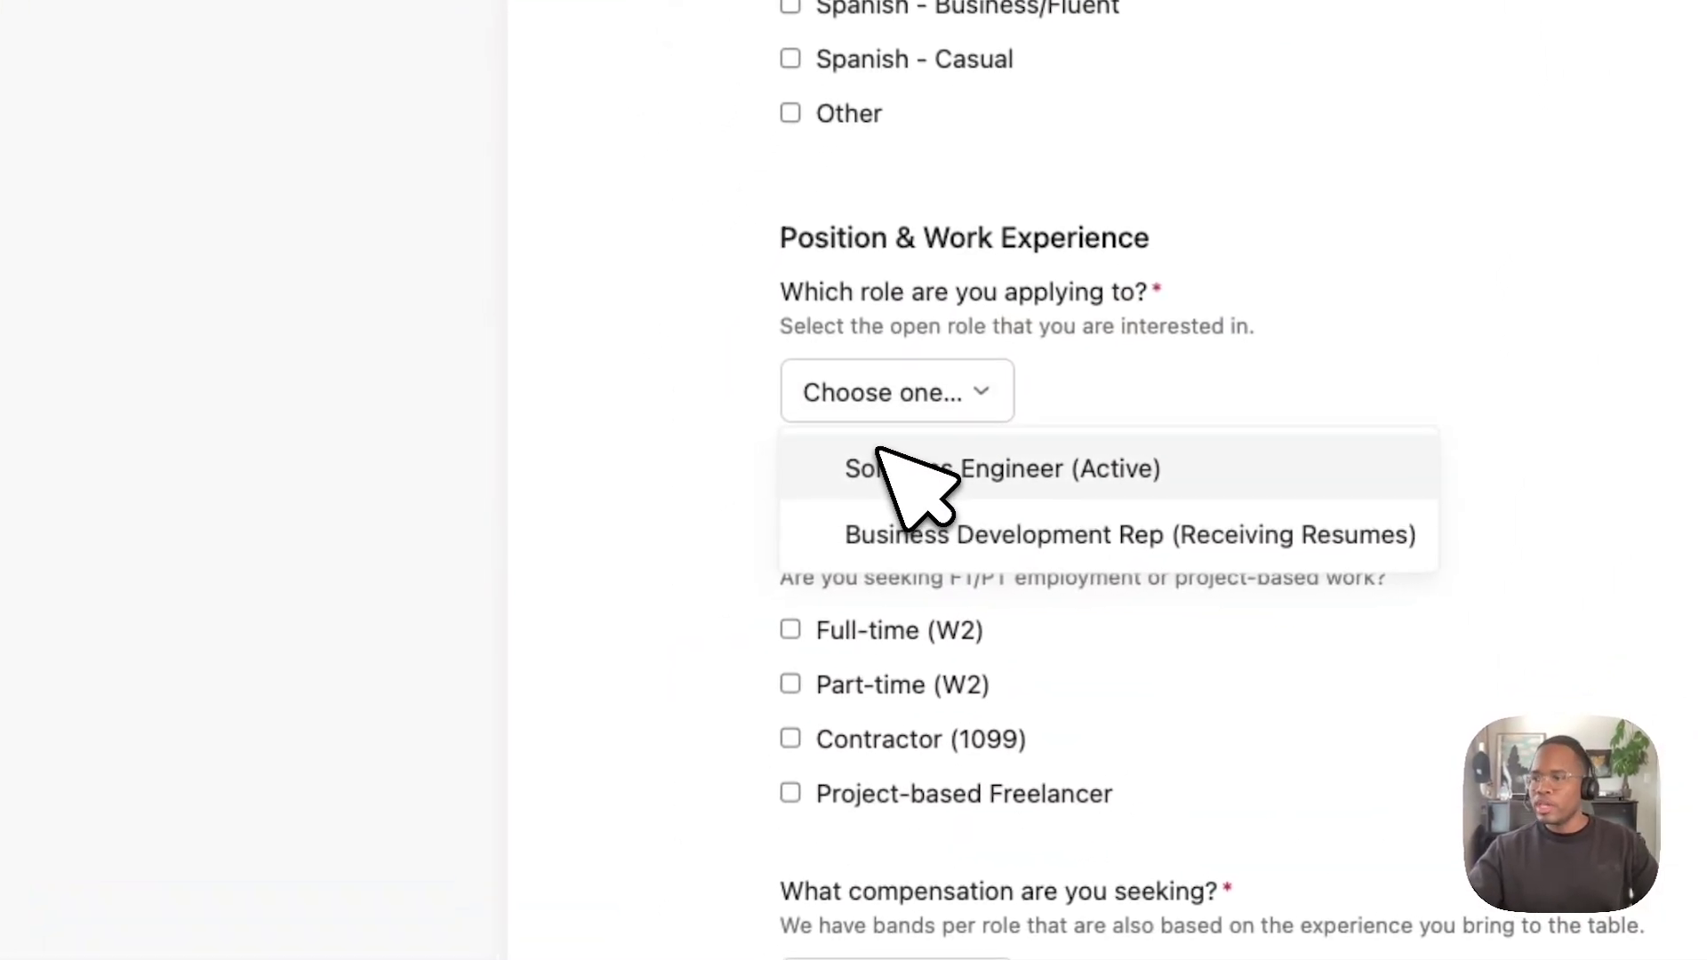
pyautogui.click(876, 473)
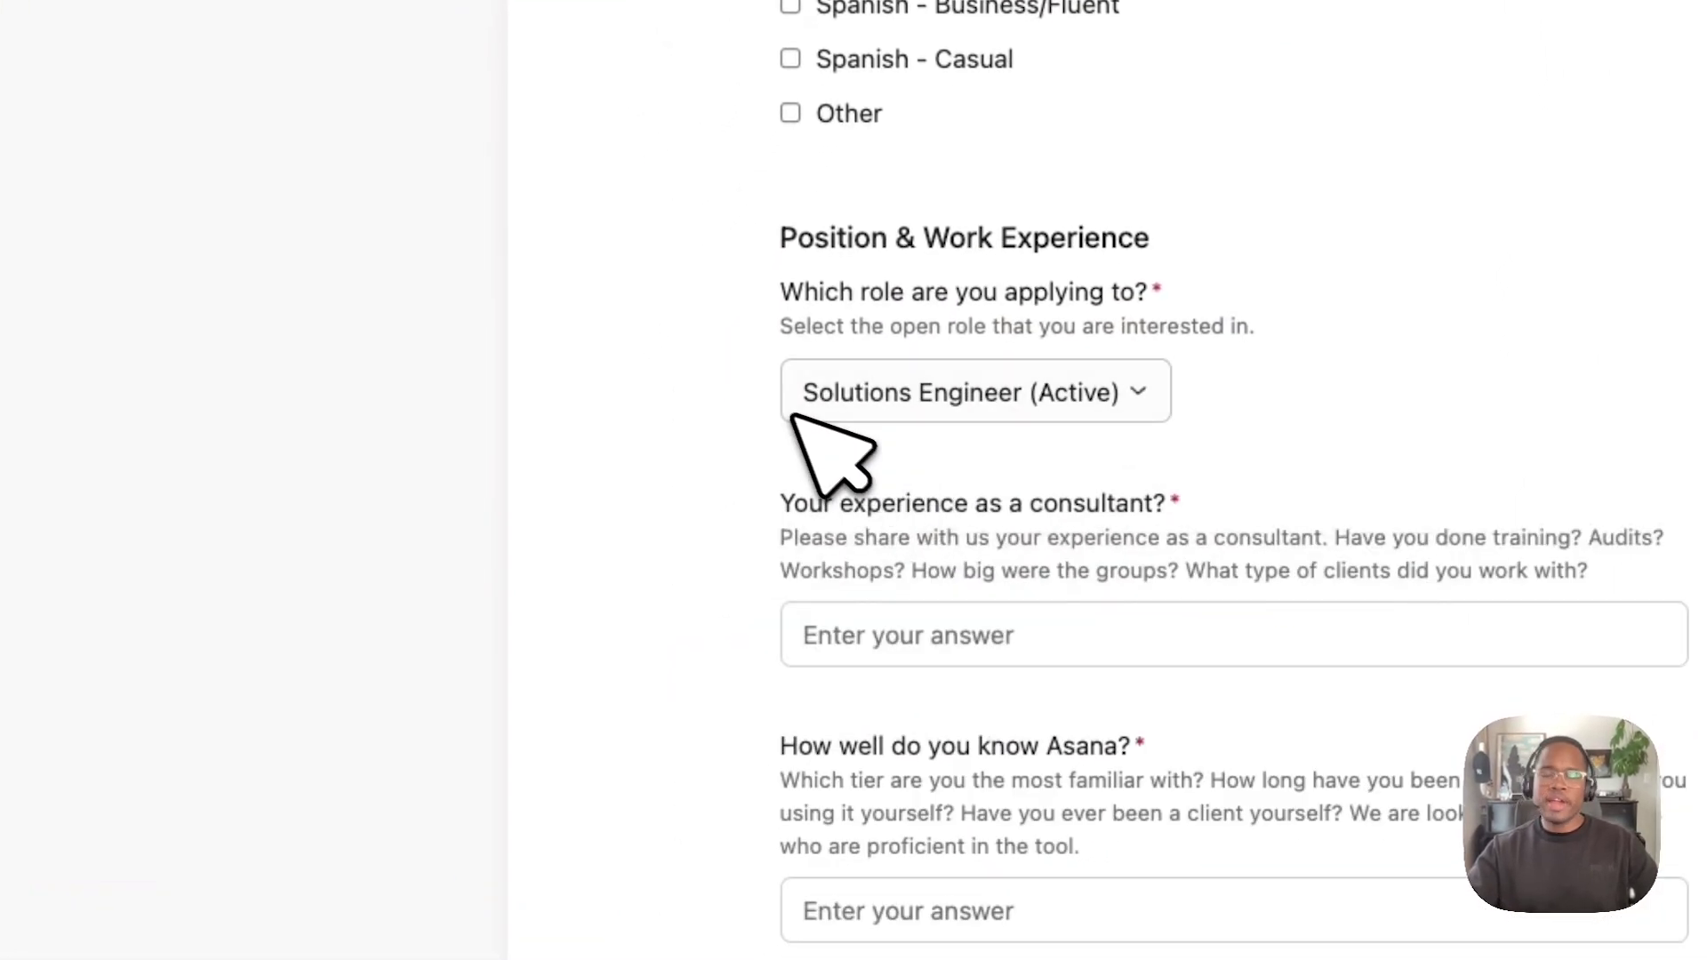
pyautogui.scroll(-5, 809, 436)
pyautogui.click(887, 176)
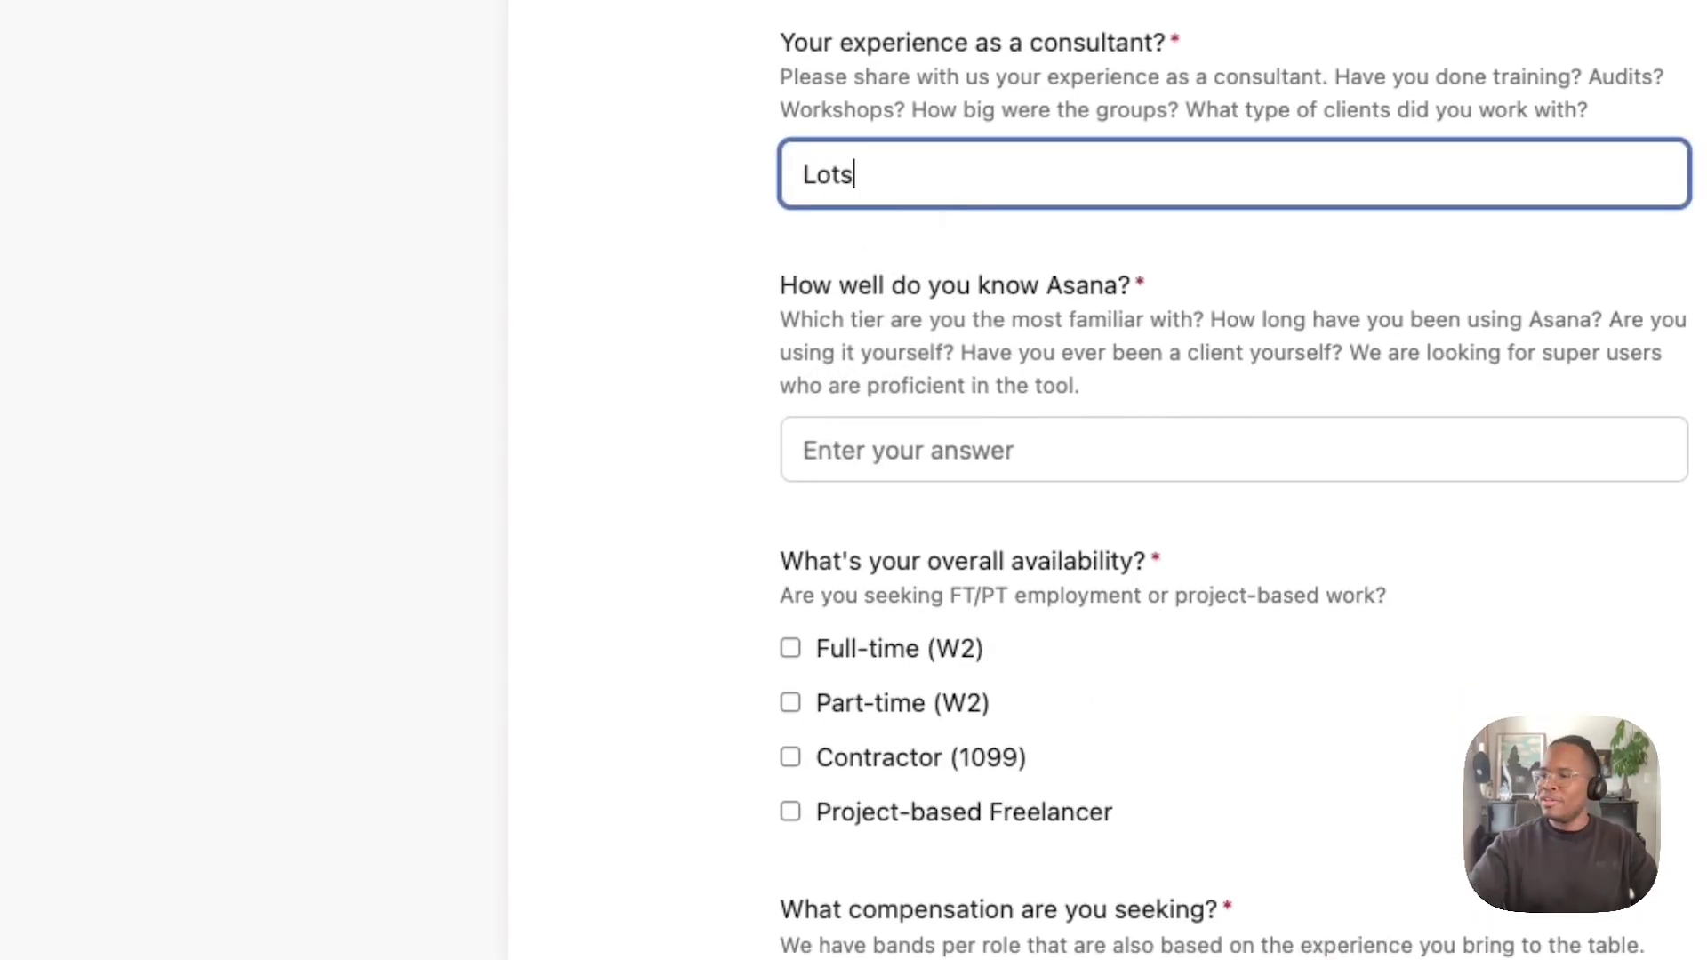
pyautogui.click(905, 448)
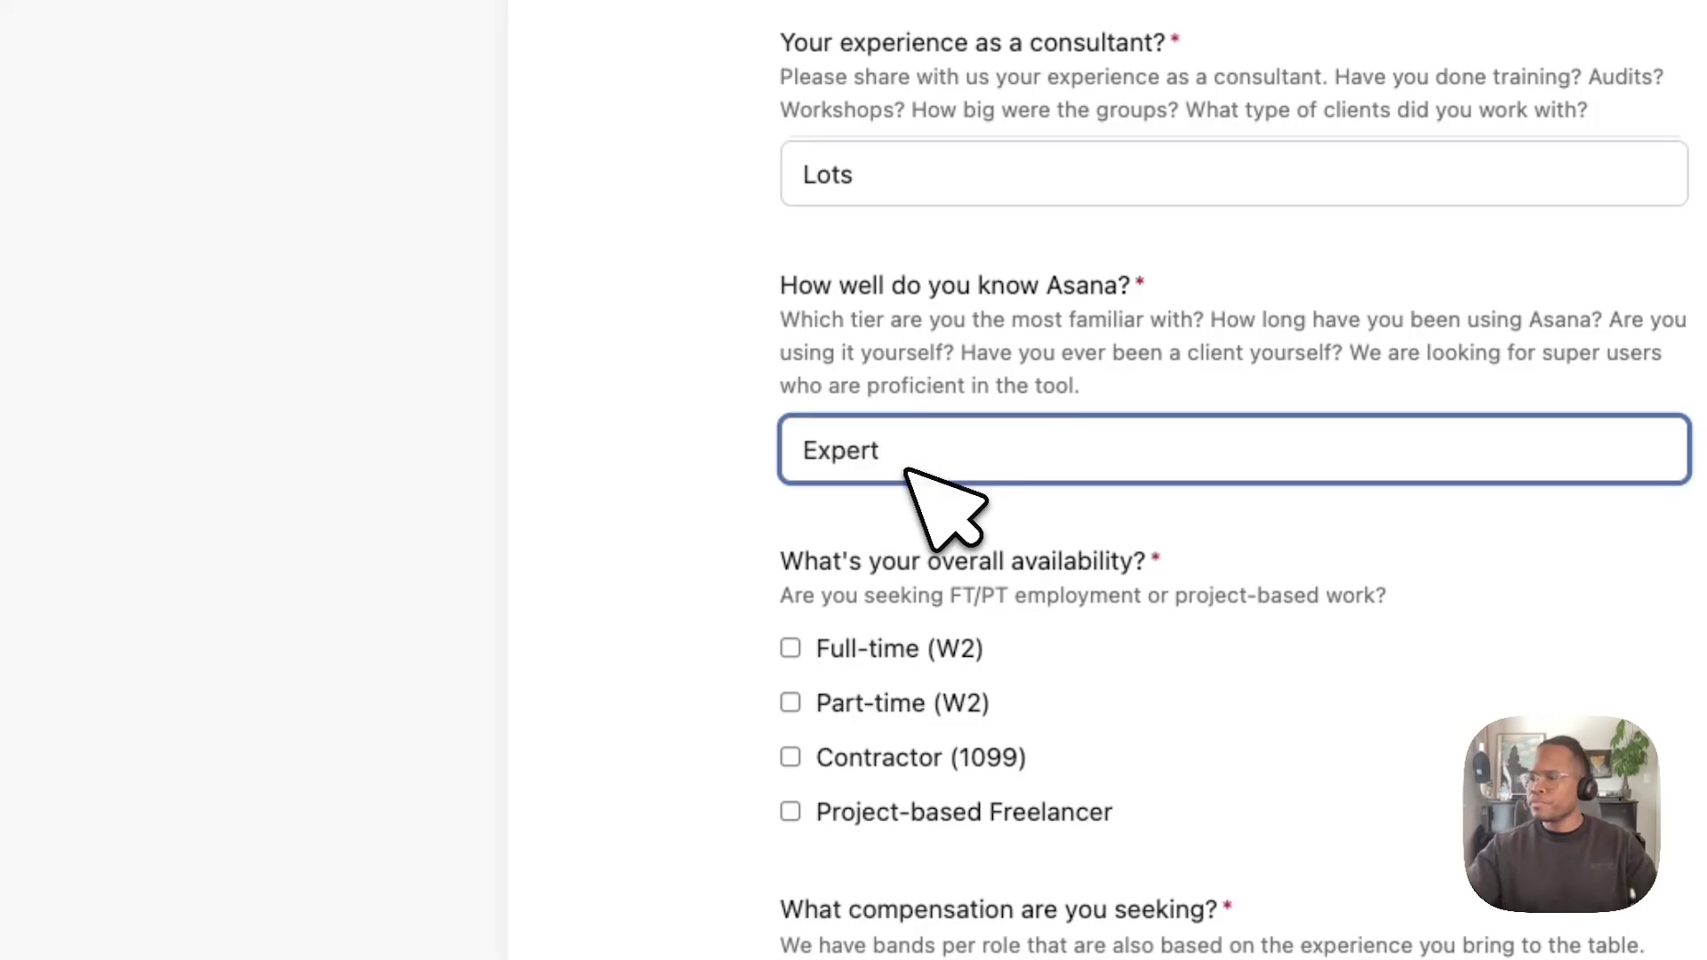
pyautogui.write('Expert')
pyautogui.click(880, 653)
pyautogui.scroll(-7, 889, 676)
# Set compensation type to Salary with salary expectations of 100000
pyautogui.click(967, 378)
pyautogui.click(978, 435)
pyautogui.click(925, 532)
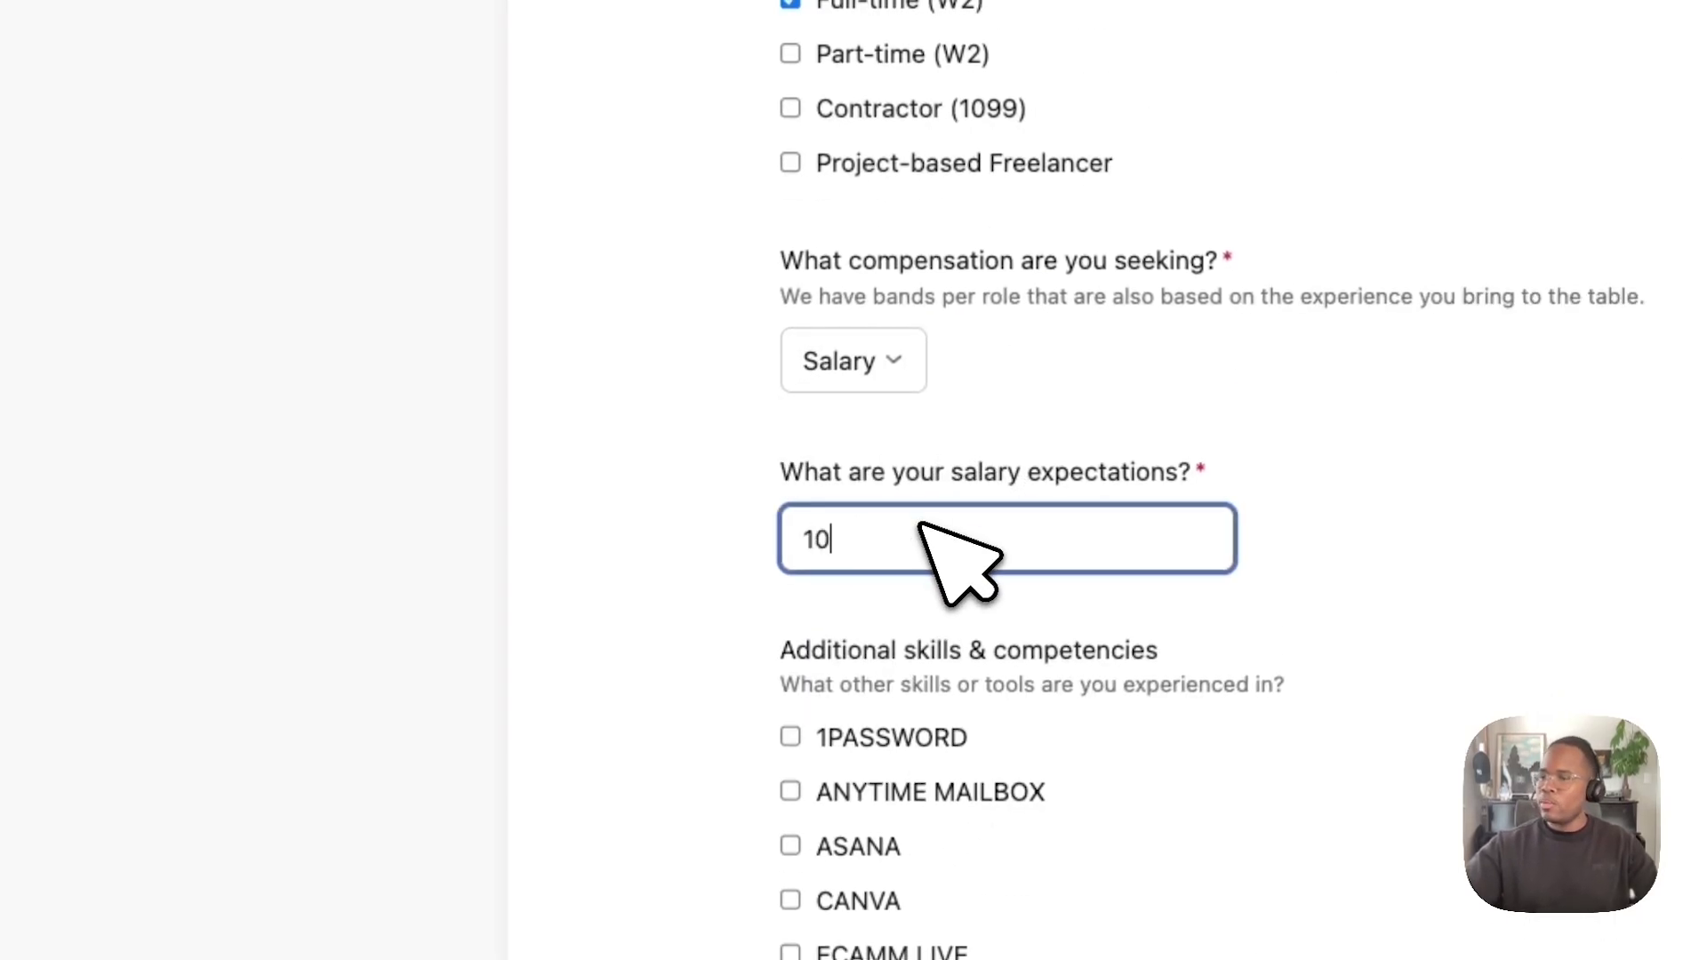
pyautogui.scroll(-5, 933, 569)
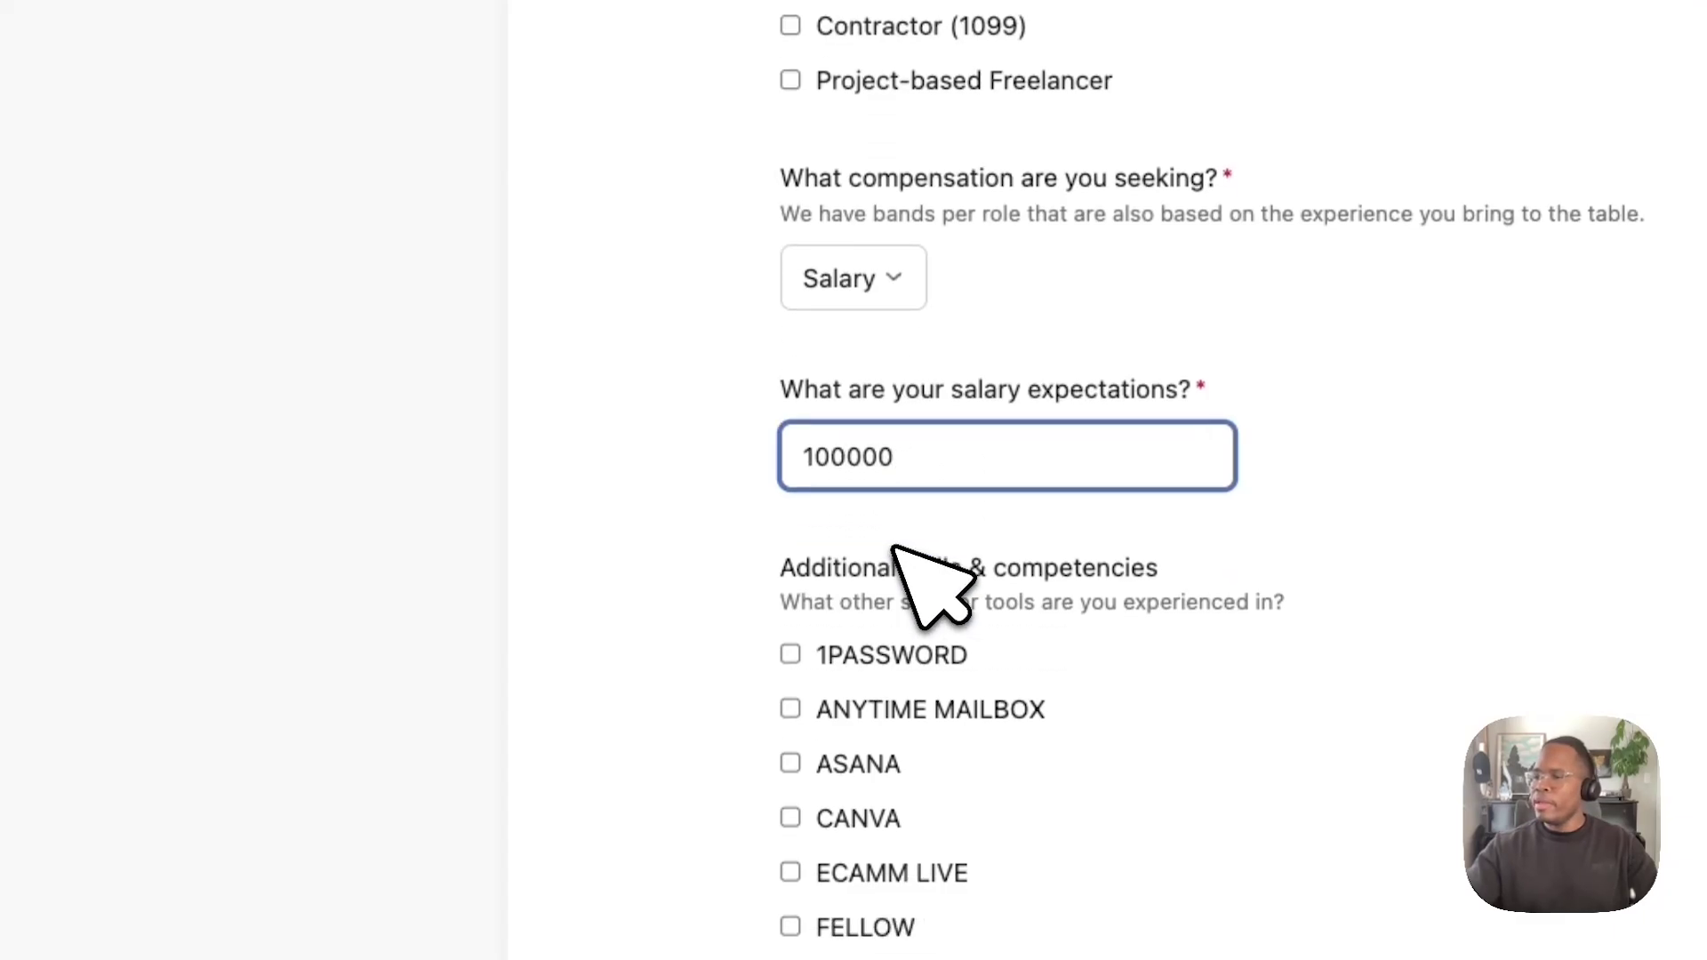
# Tick the skills ASANA, FELLOW, GITHUB, HUBSPOT, GOOGLE CALENDAR, GOOGLE DRIVE and GOOGLE DOCS
pyautogui.click(791, 375)
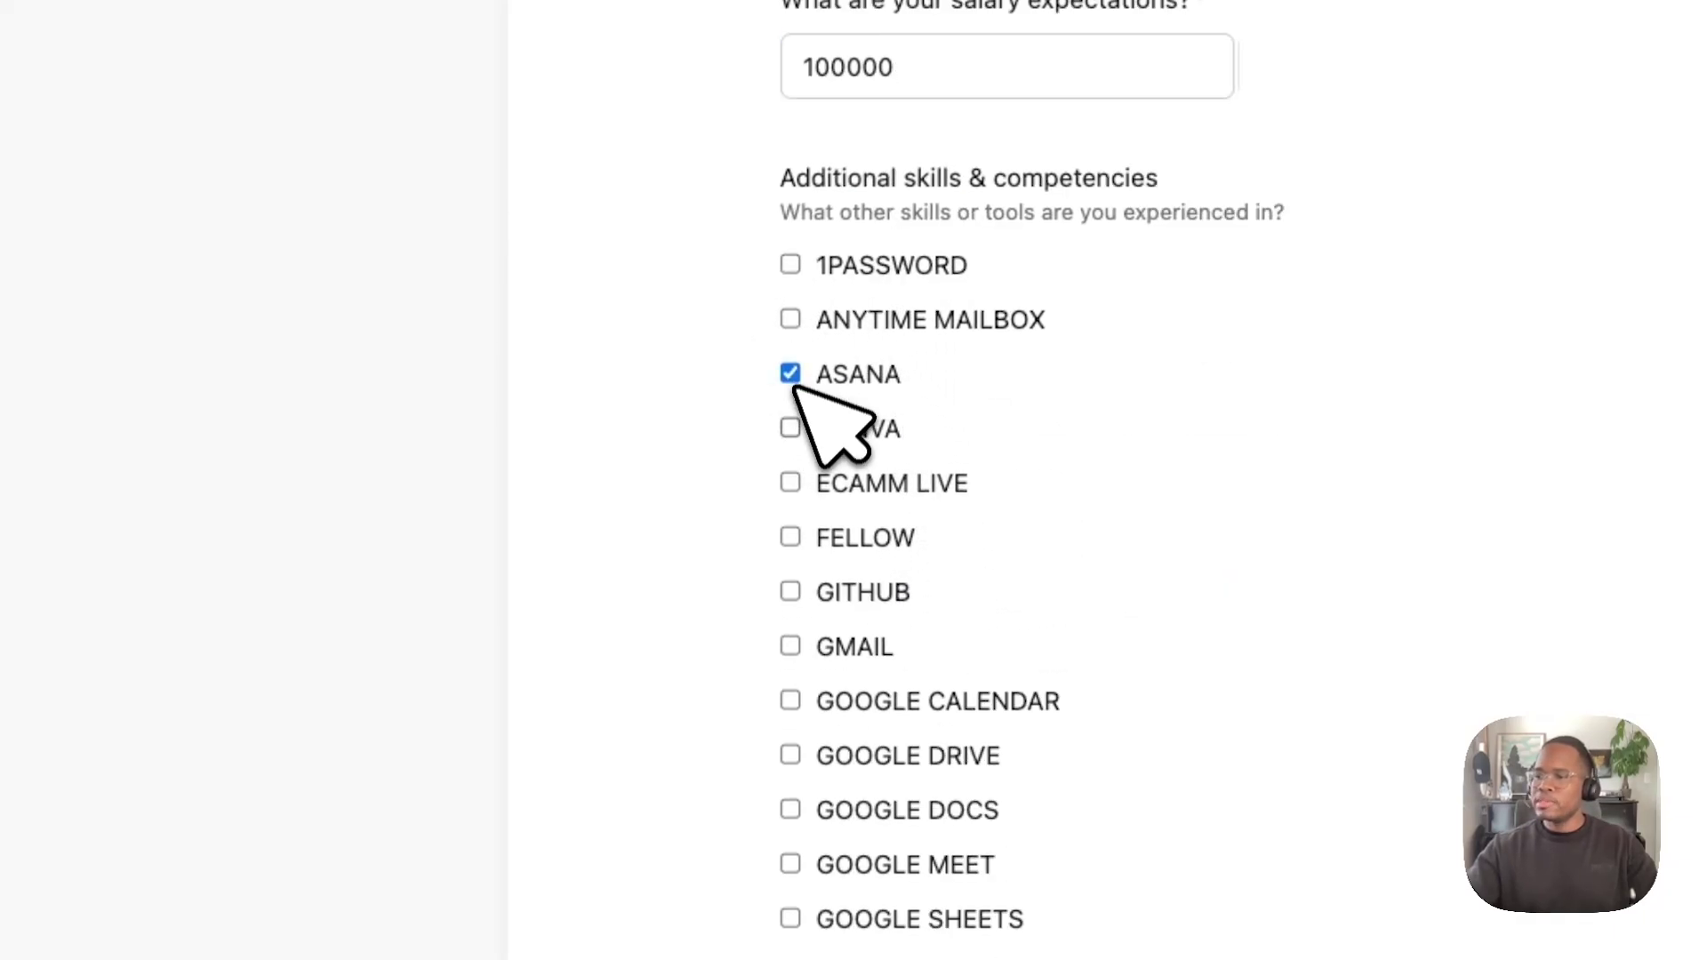
pyautogui.click(792, 537)
pyautogui.scroll(-2, 805, 547)
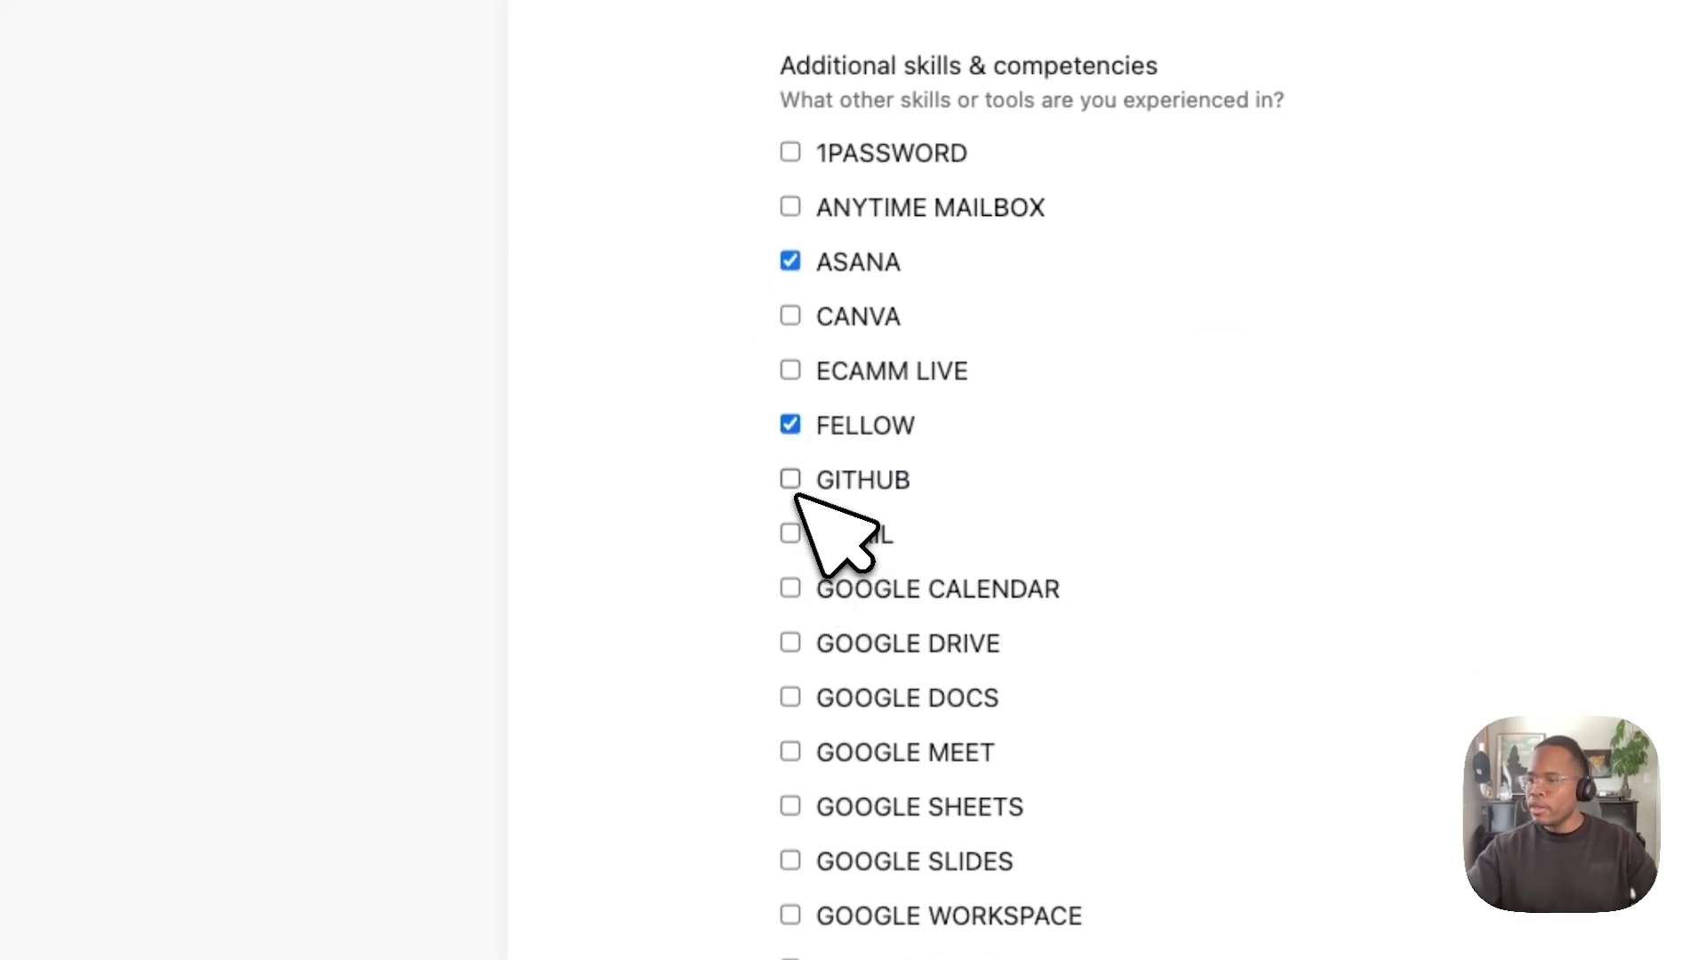
pyautogui.click(794, 485)
pyautogui.scroll(-3, 812, 553)
pyautogui.click(658, 754)
pyautogui.click(657, 320)
pyautogui.click(659, 372)
pyautogui.click(657, 424)
# Attach the screenshot file as the resume
pyautogui.scroll(-15, 640, 495)
pyautogui.scroll(-10, 630, 515)
pyautogui.click(1107, 423)
pyautogui.click(752, 224)
pyautogui.click(1331, 719)
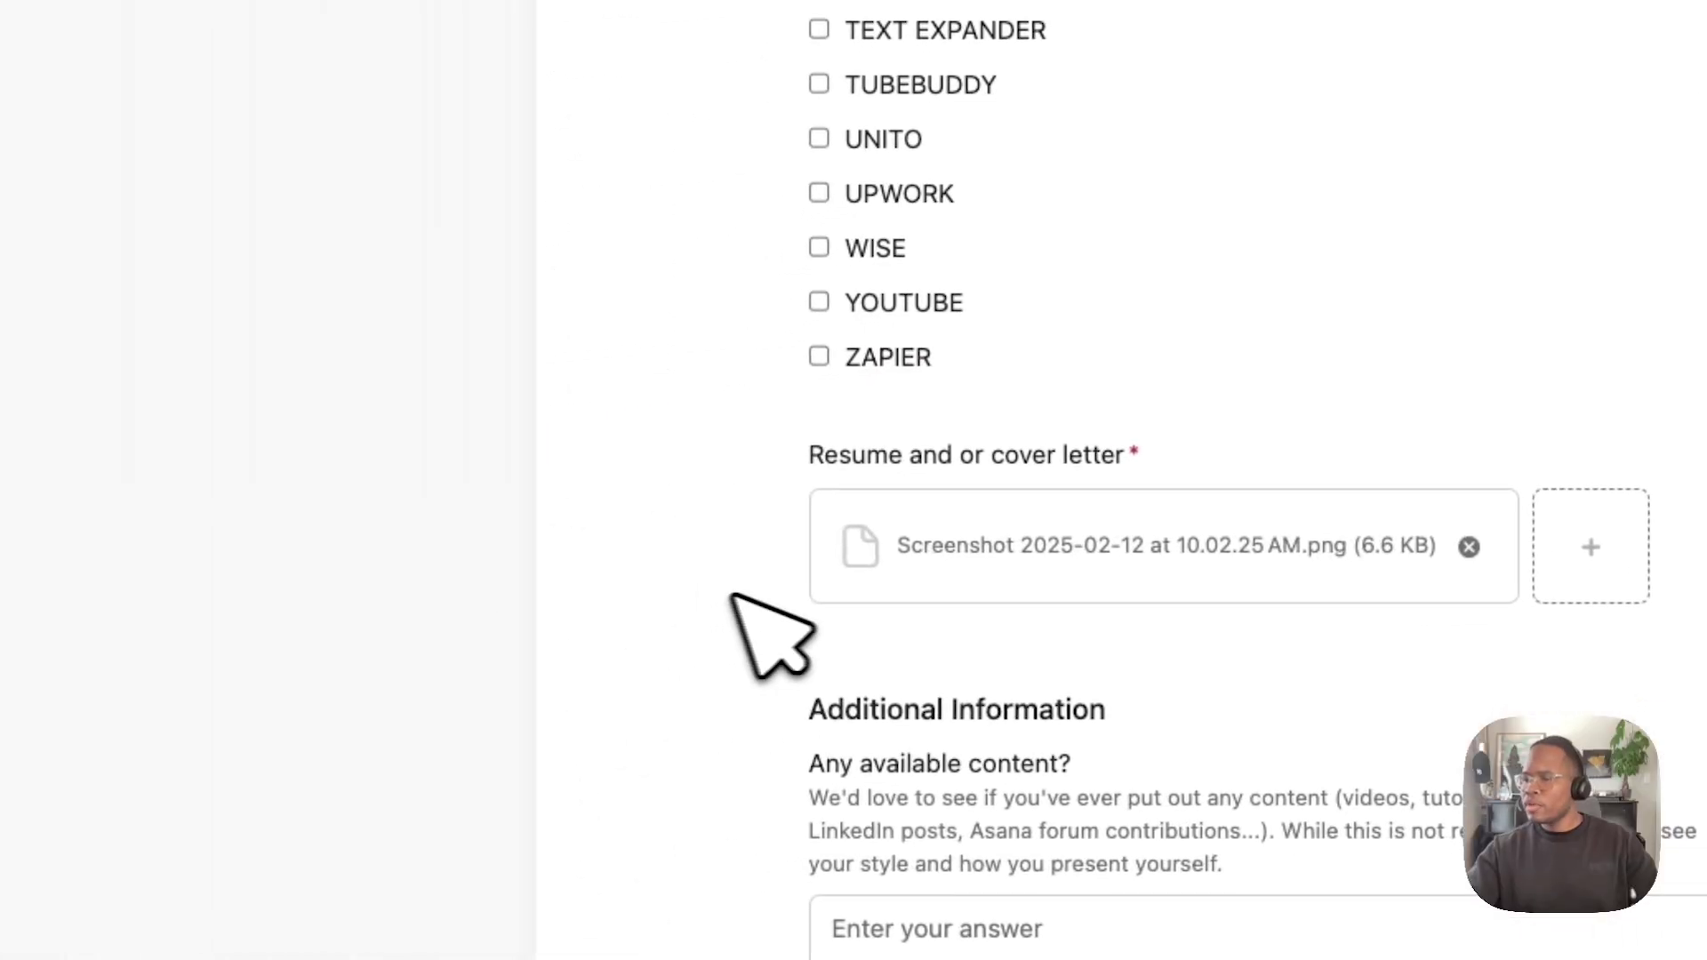
pyautogui.scroll(-5, 880, 578)
# Answer why you want to work at Cirface with 'Love the Vision'
pyautogui.click(936, 704)
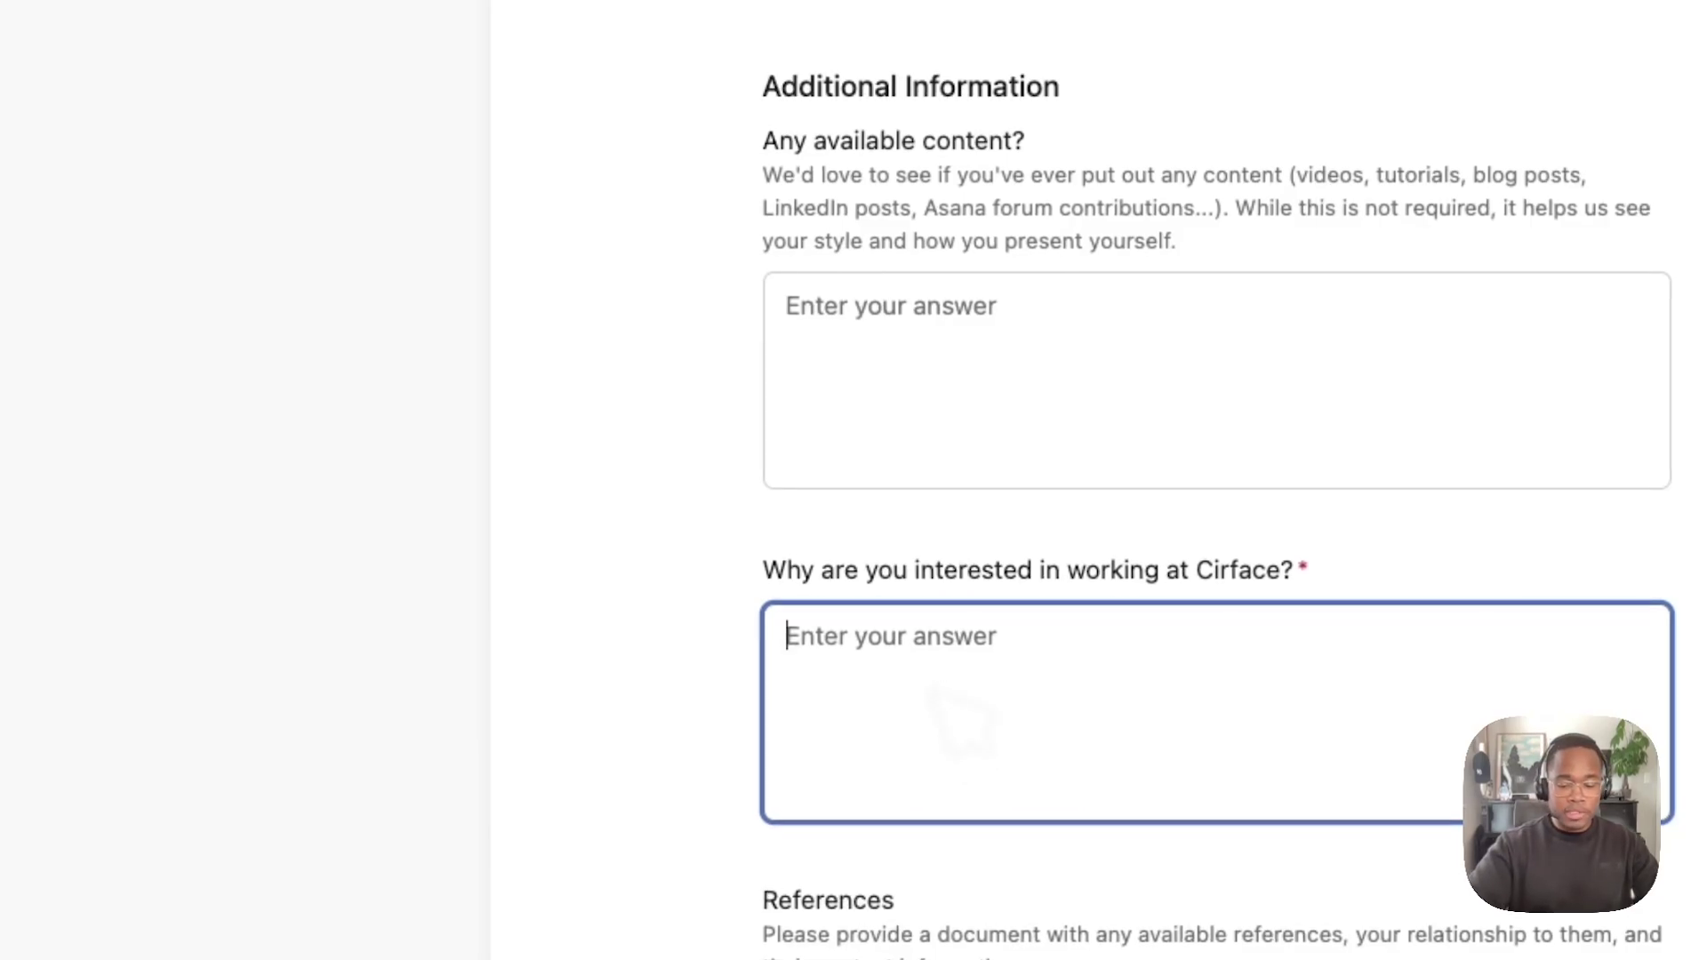
pyautogui.write('Love the')
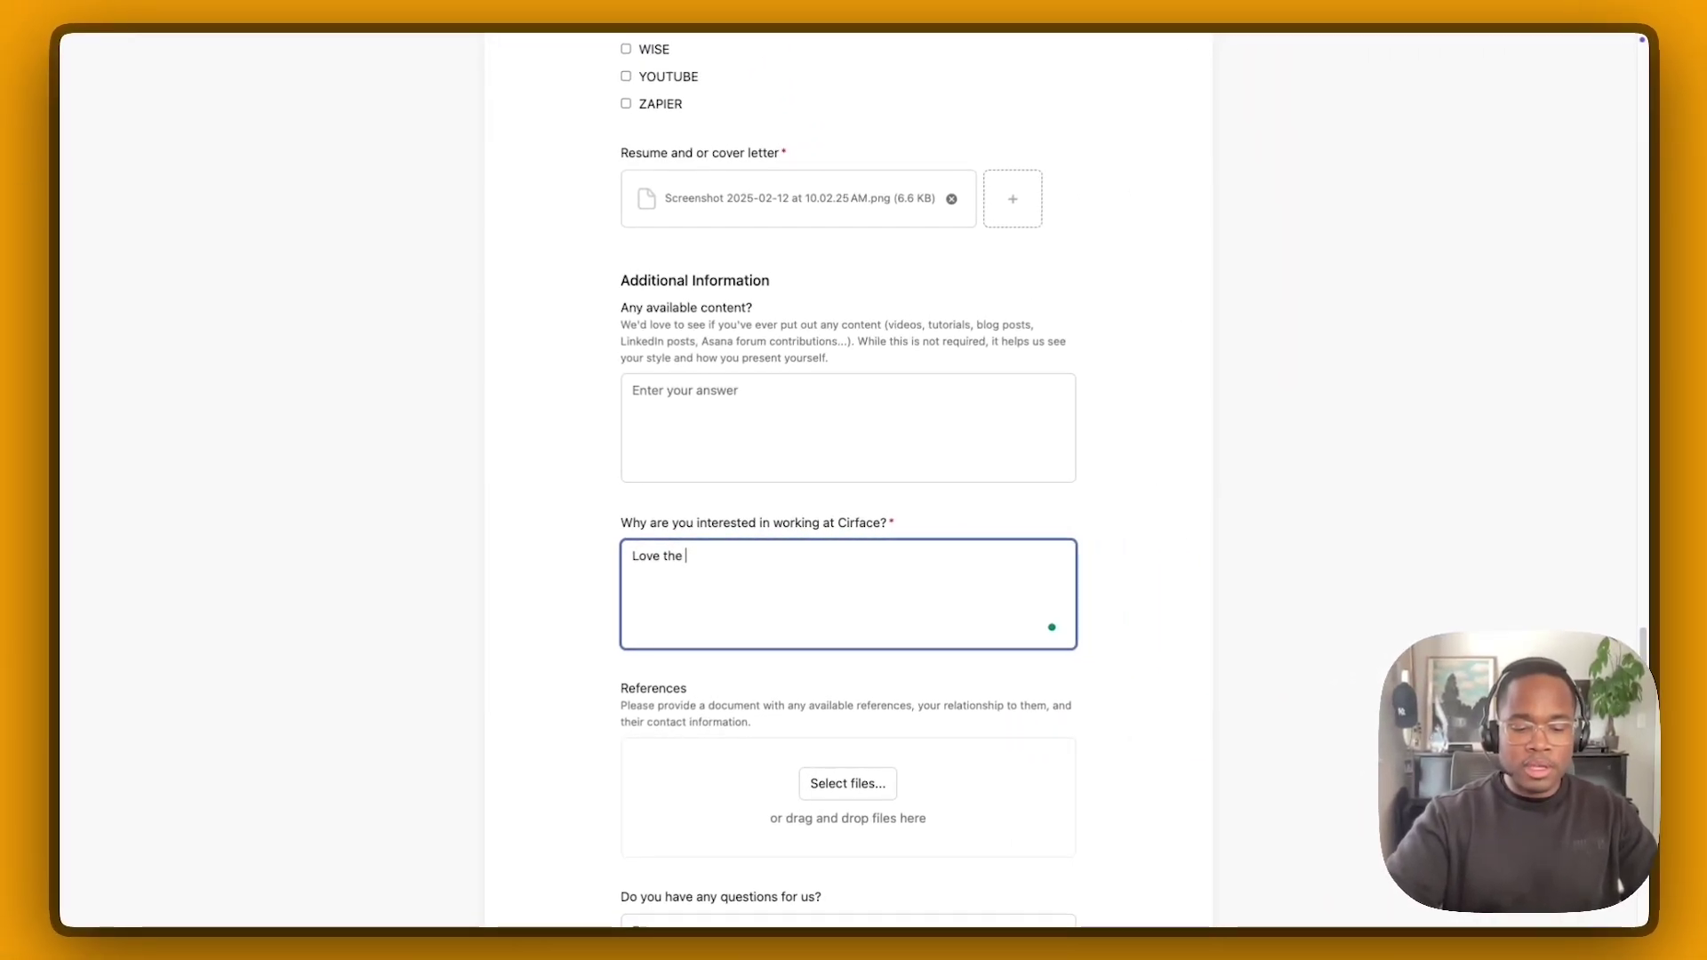
pyautogui.press('BackSpace')
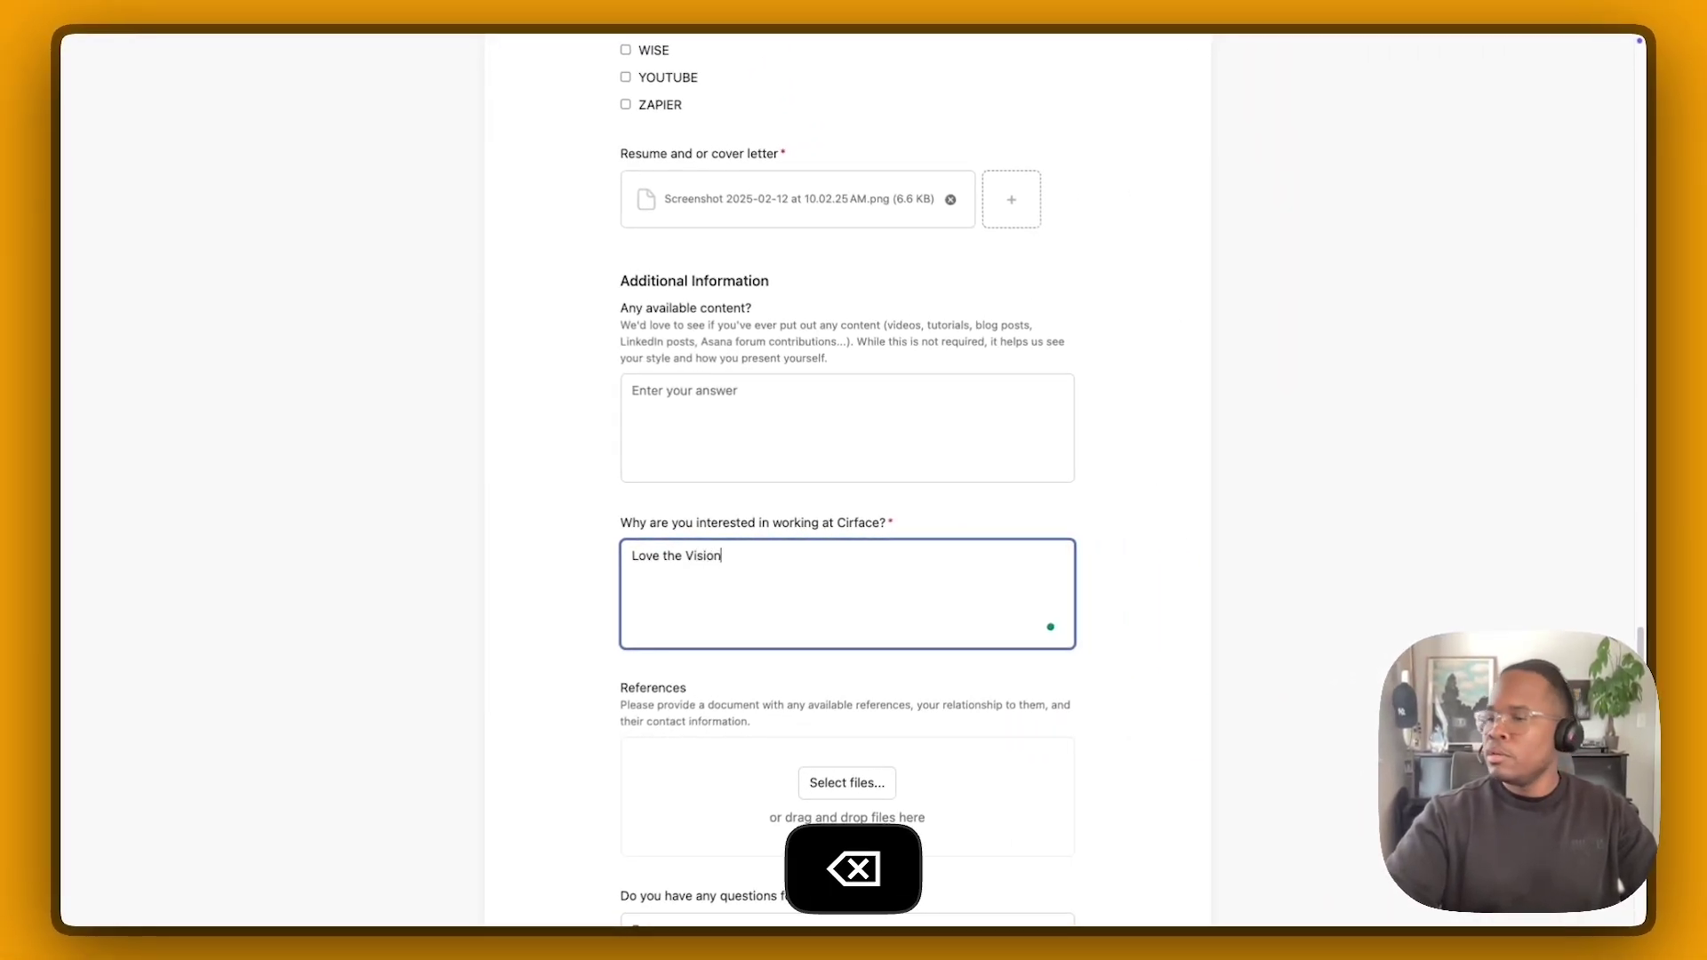
pyautogui.write('Vision')
# Choose 'I consent' for data processing and 'I Acknowledge and Confirm' for truthfulness
pyautogui.scroll(-2, 572, 667)
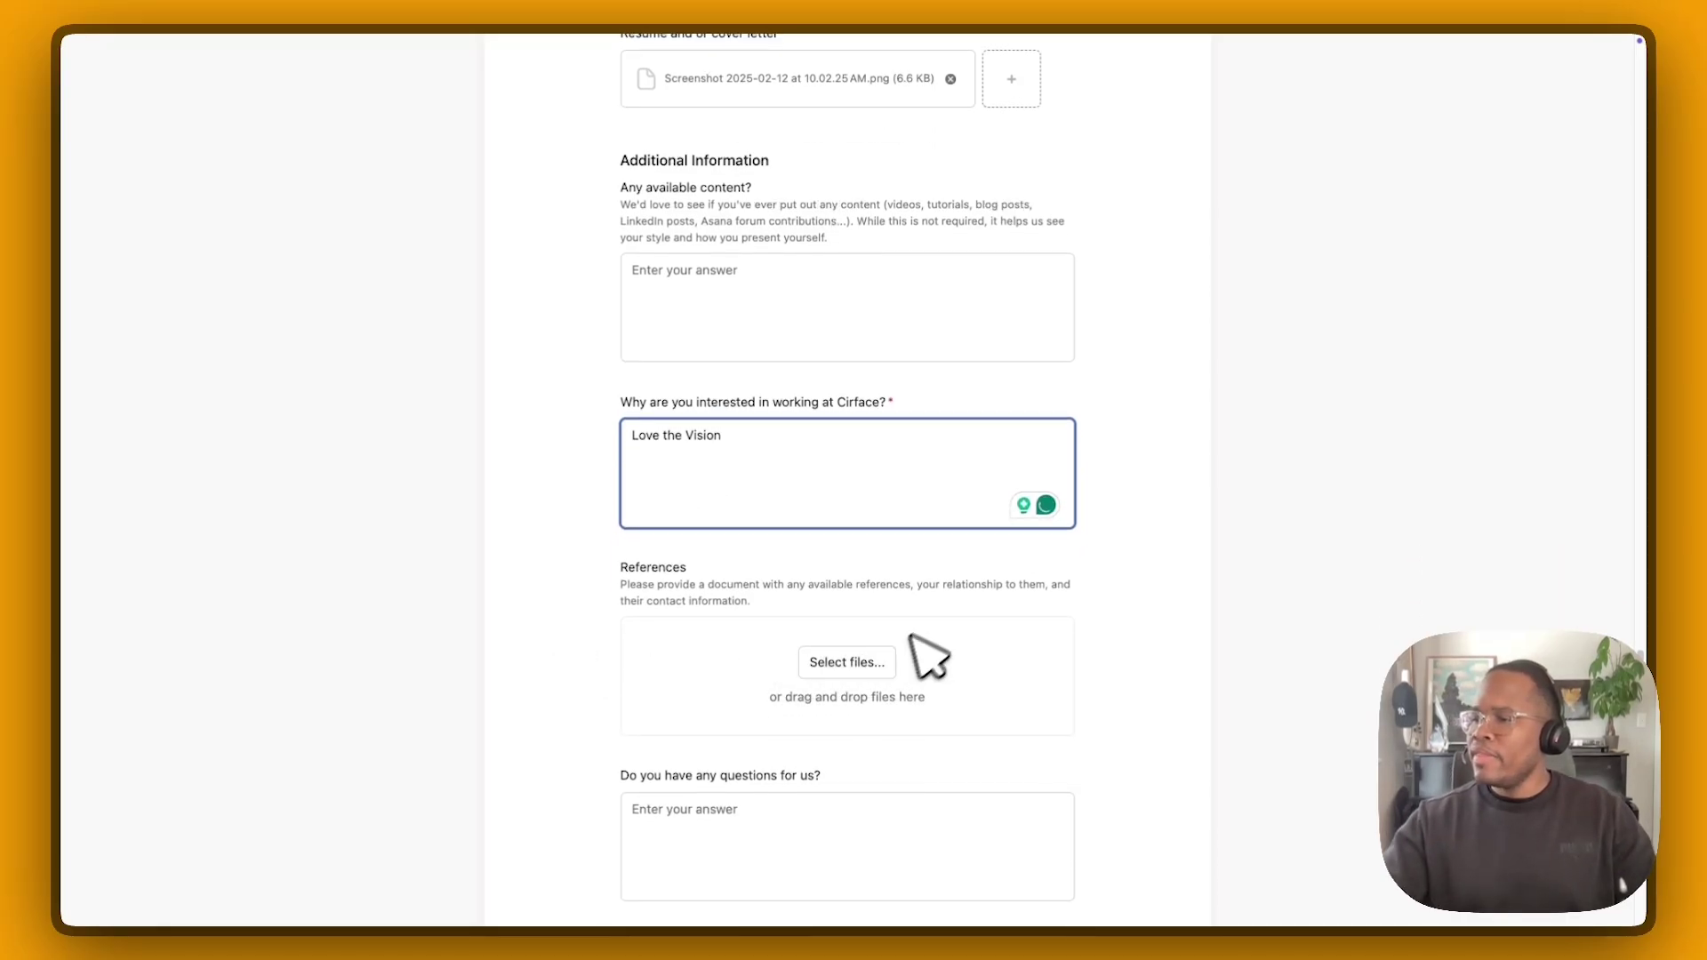
pyautogui.scroll(-4, 861, 629)
pyautogui.scroll(-6, 791, 654)
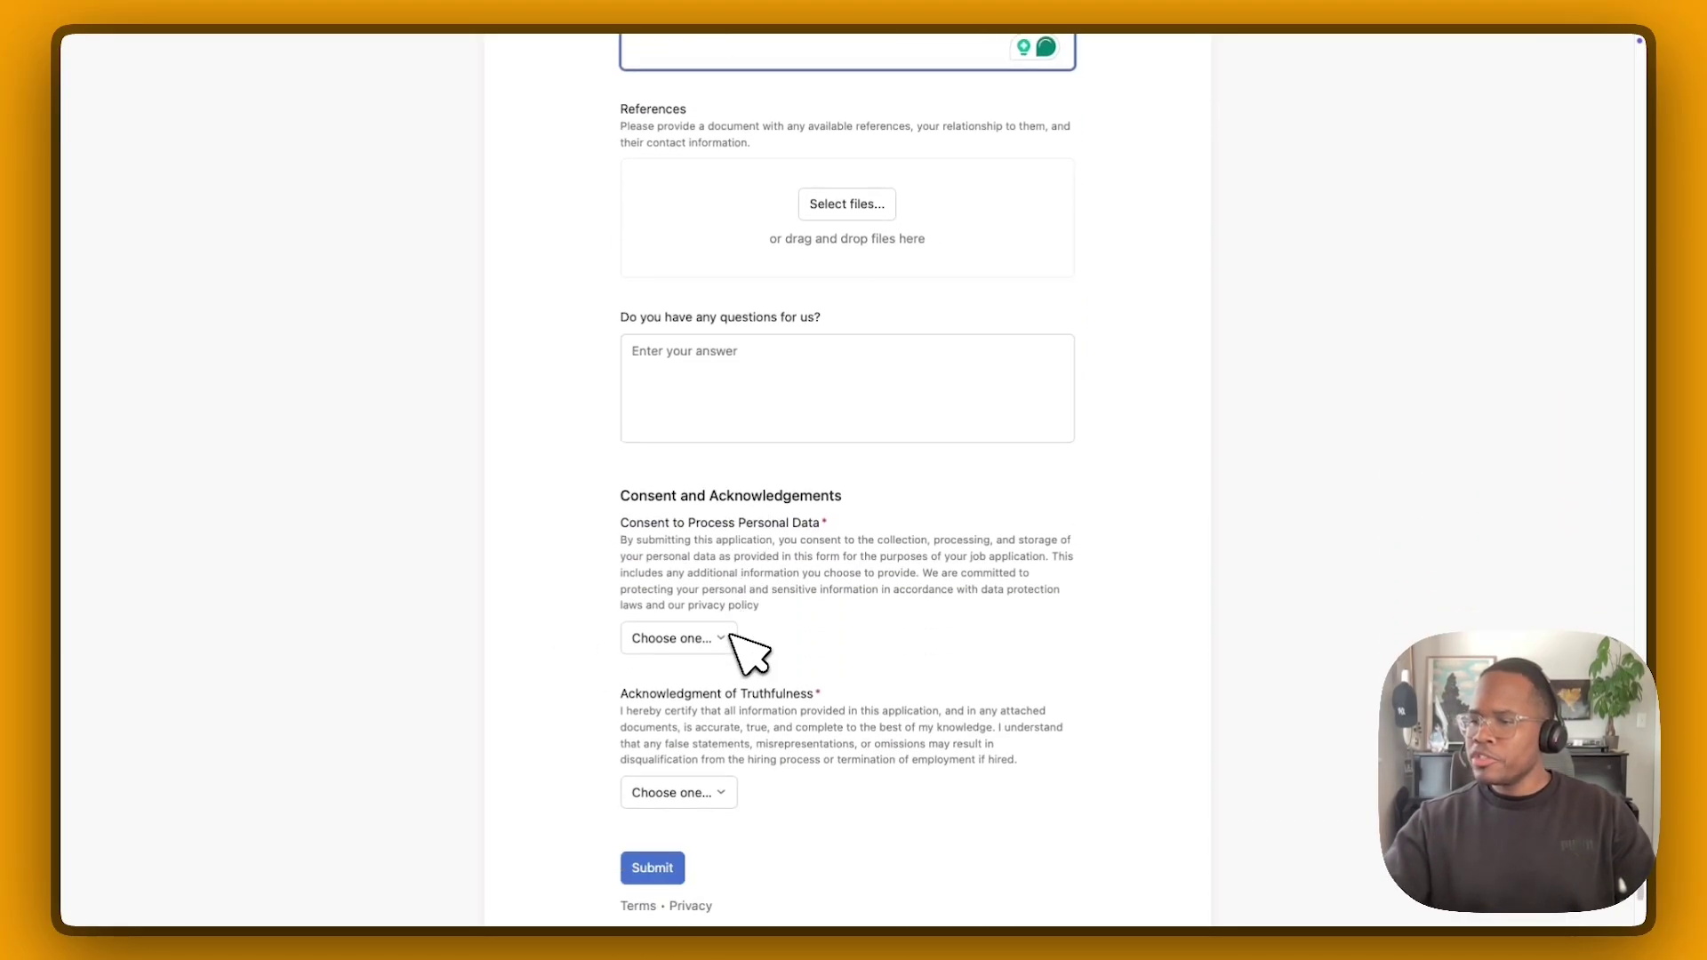
pyautogui.click(698, 550)
pyautogui.click(707, 584)
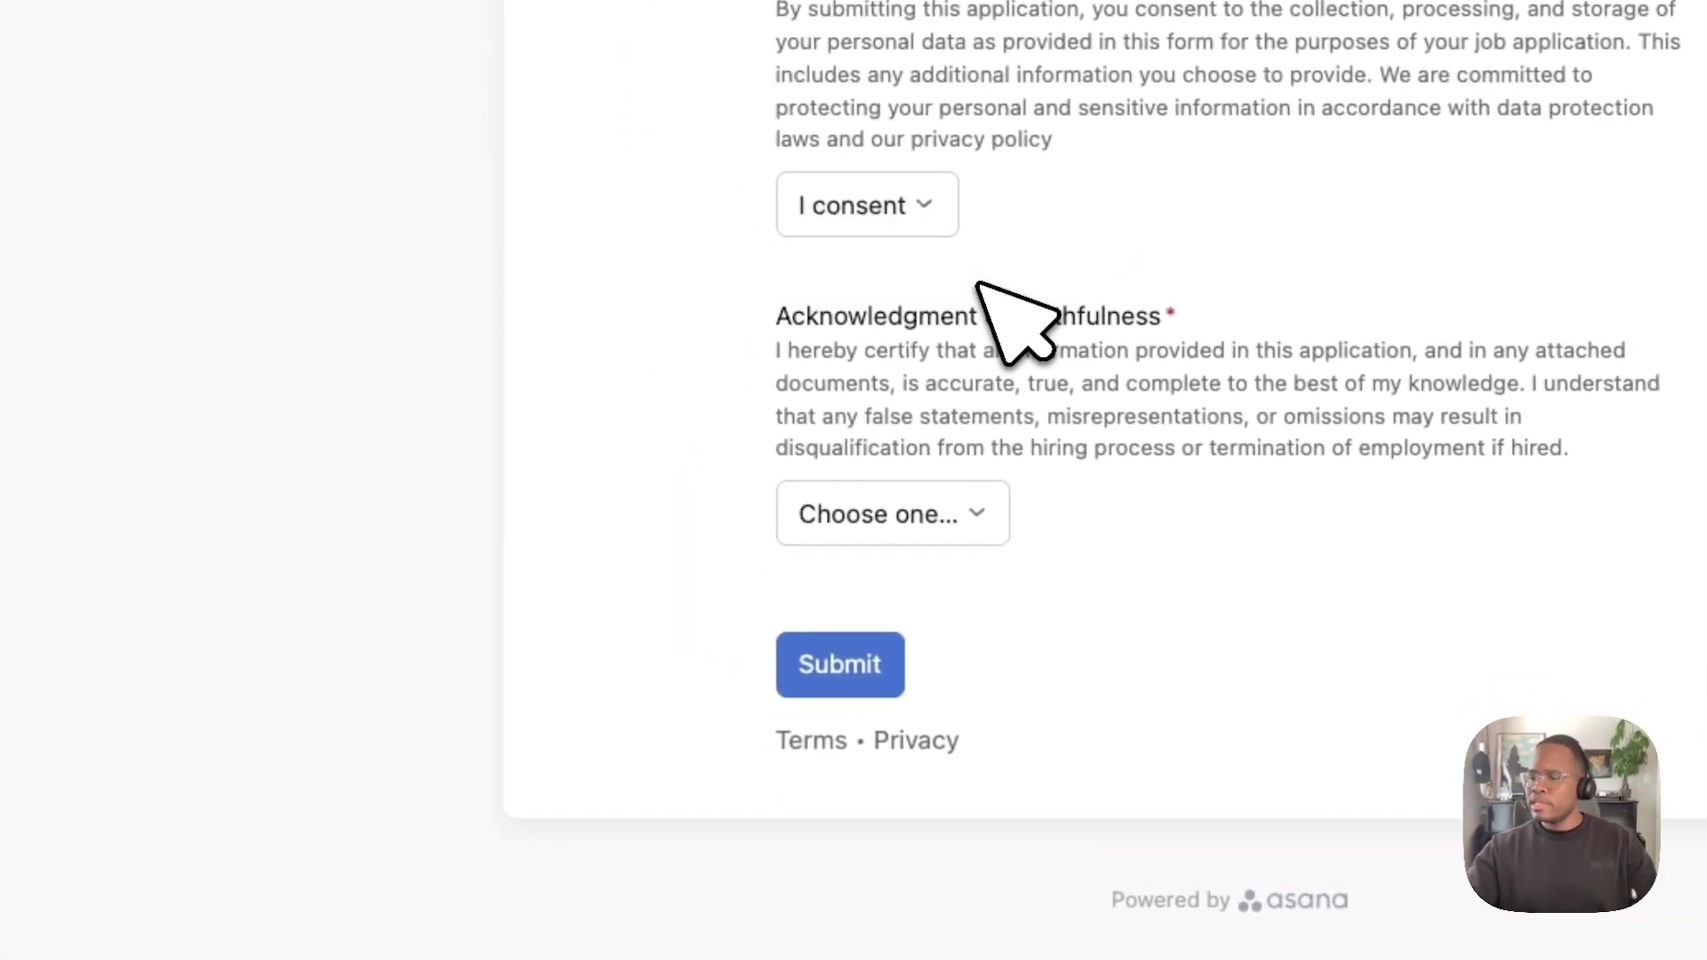
pyautogui.click(939, 509)
pyautogui.click(942, 587)
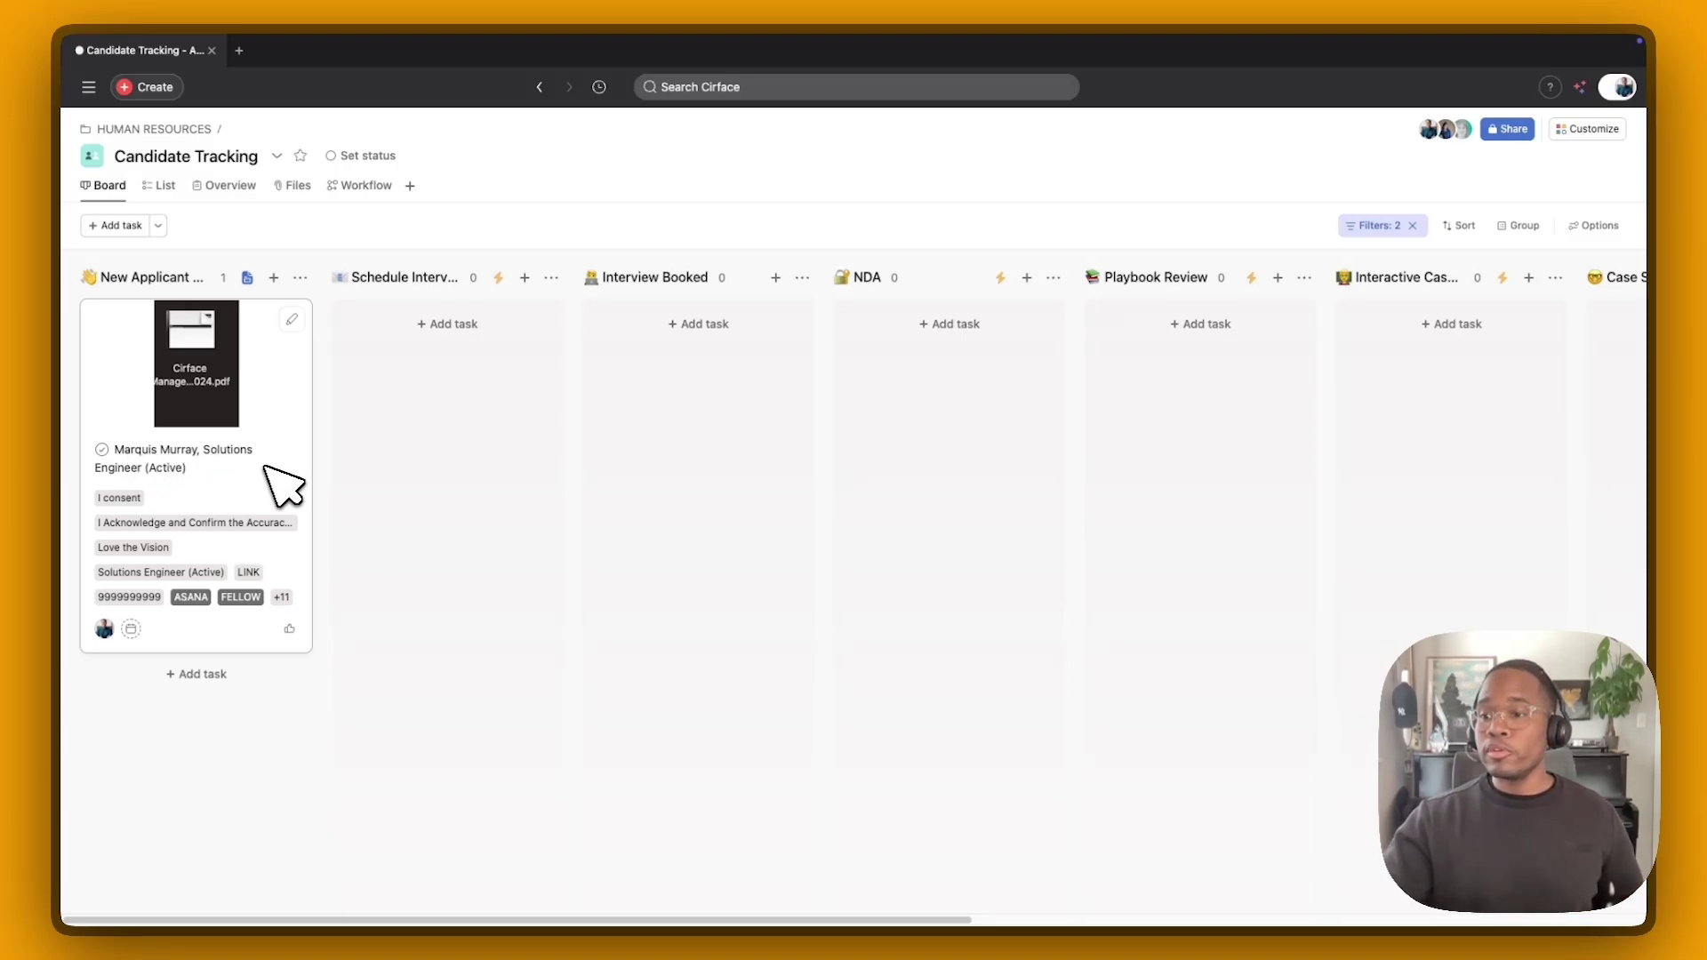
# Review the new applicant task's description, then drag the card into Schedule Interview
pyautogui.click(244, 484)
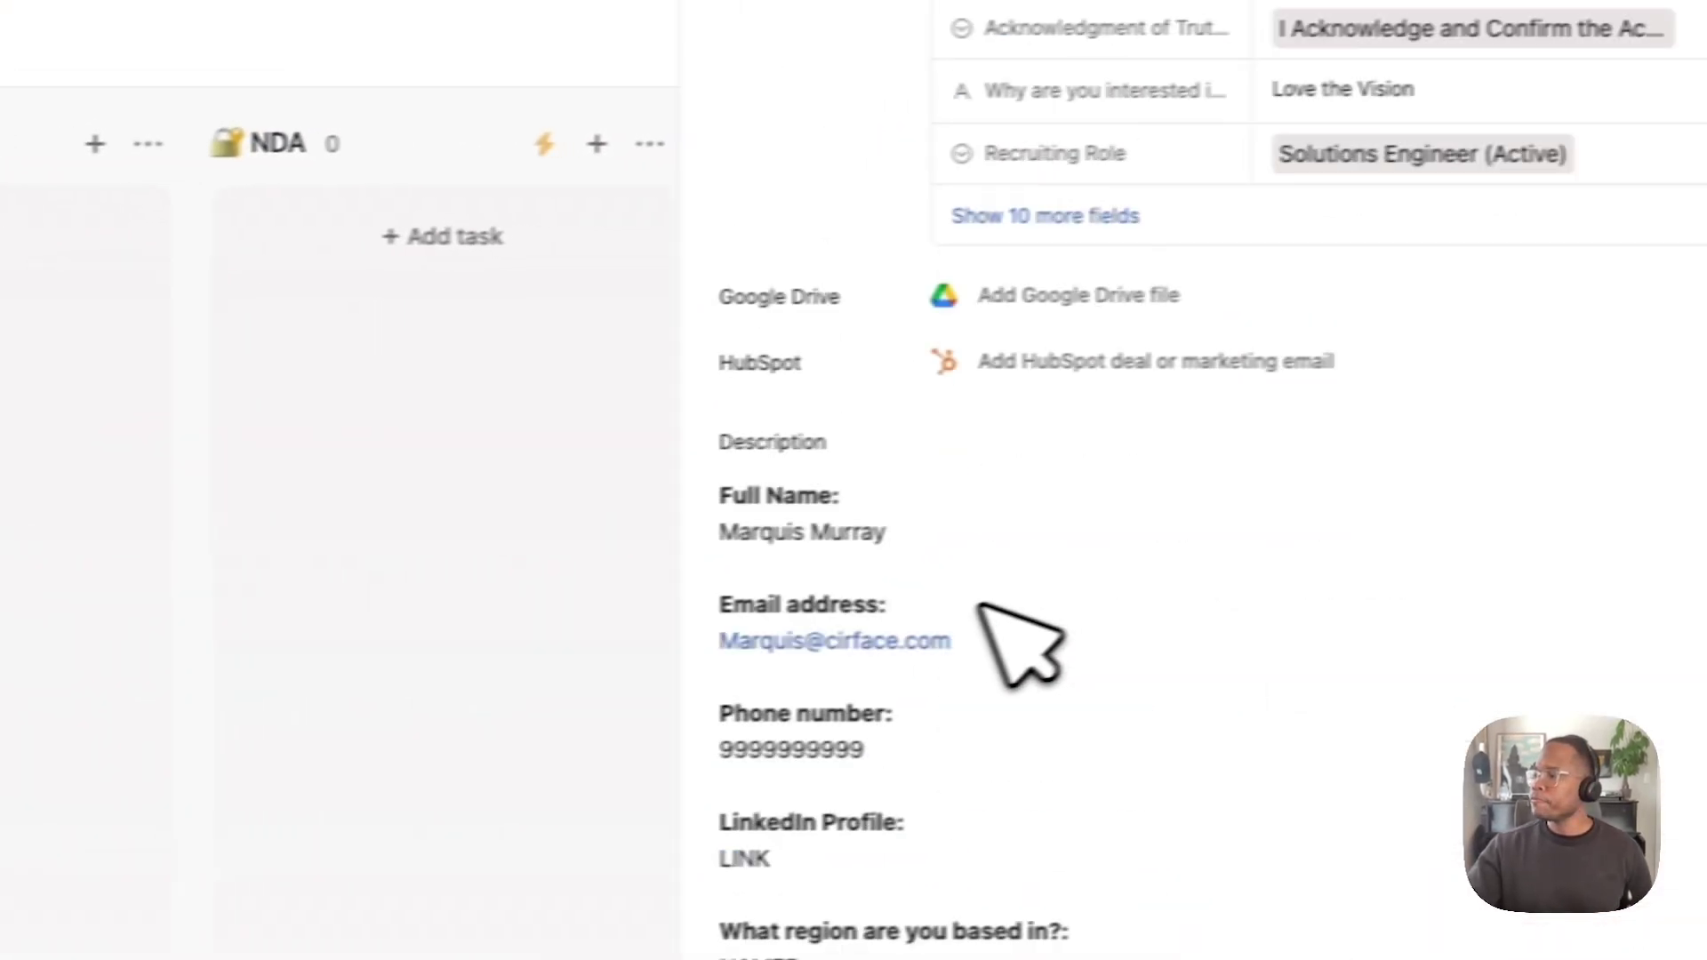
pyautogui.scroll(-10, 975, 607)
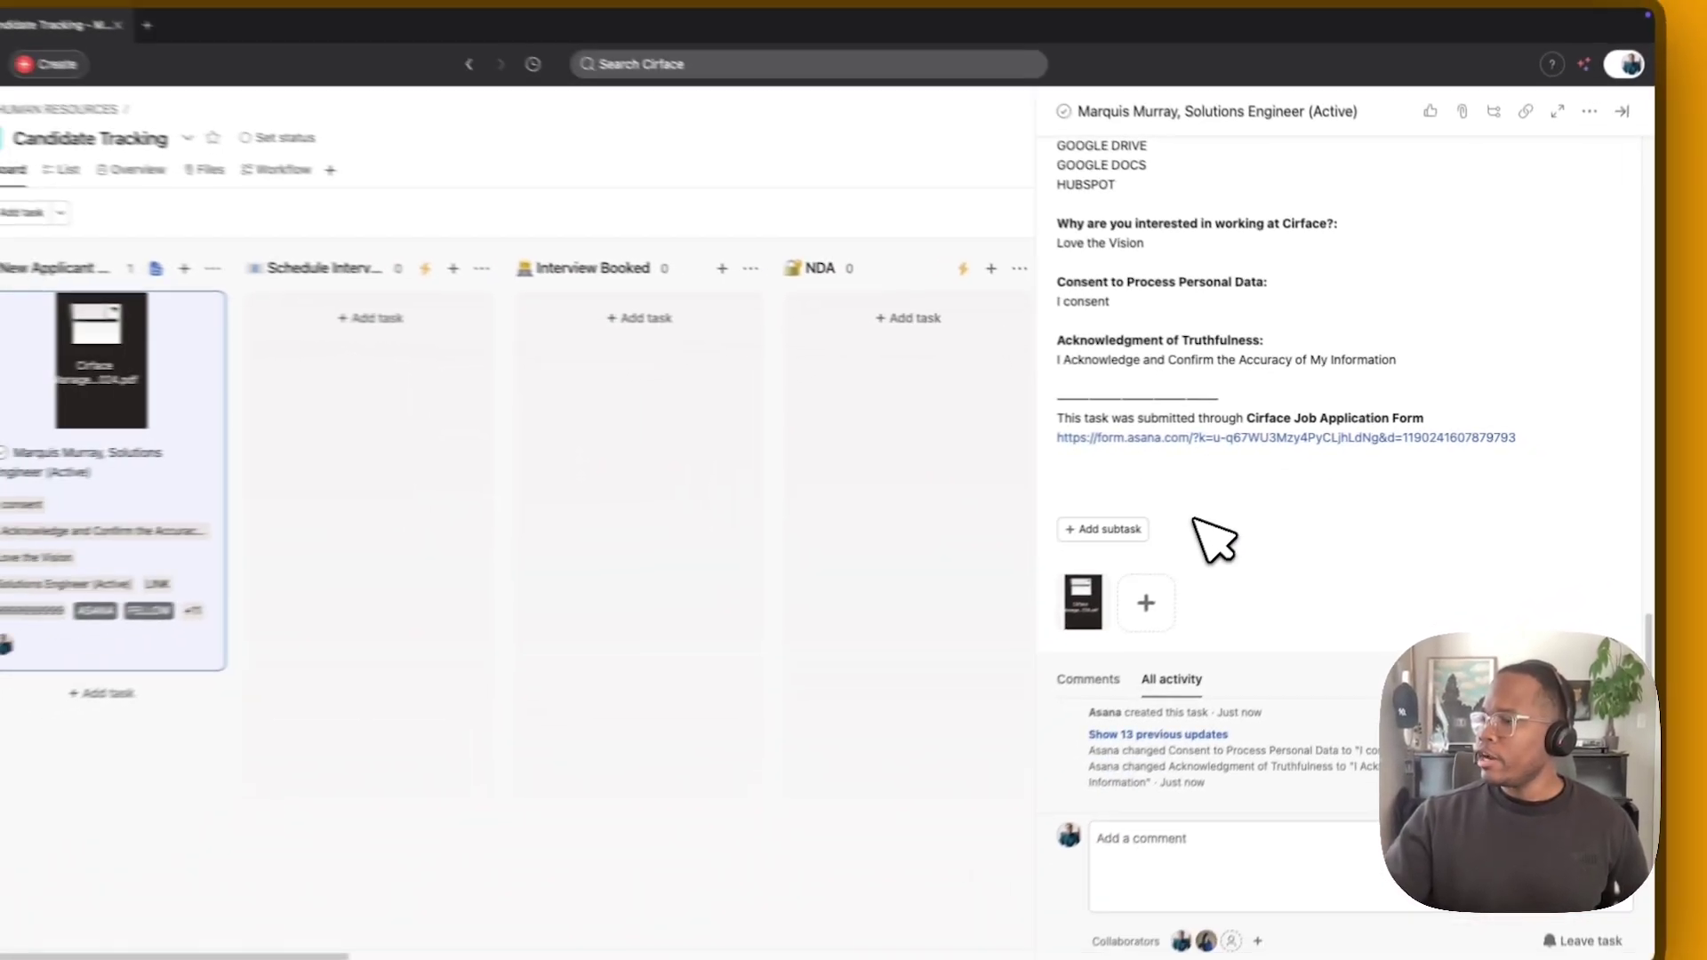
pyautogui.scroll(10, 1214, 539)
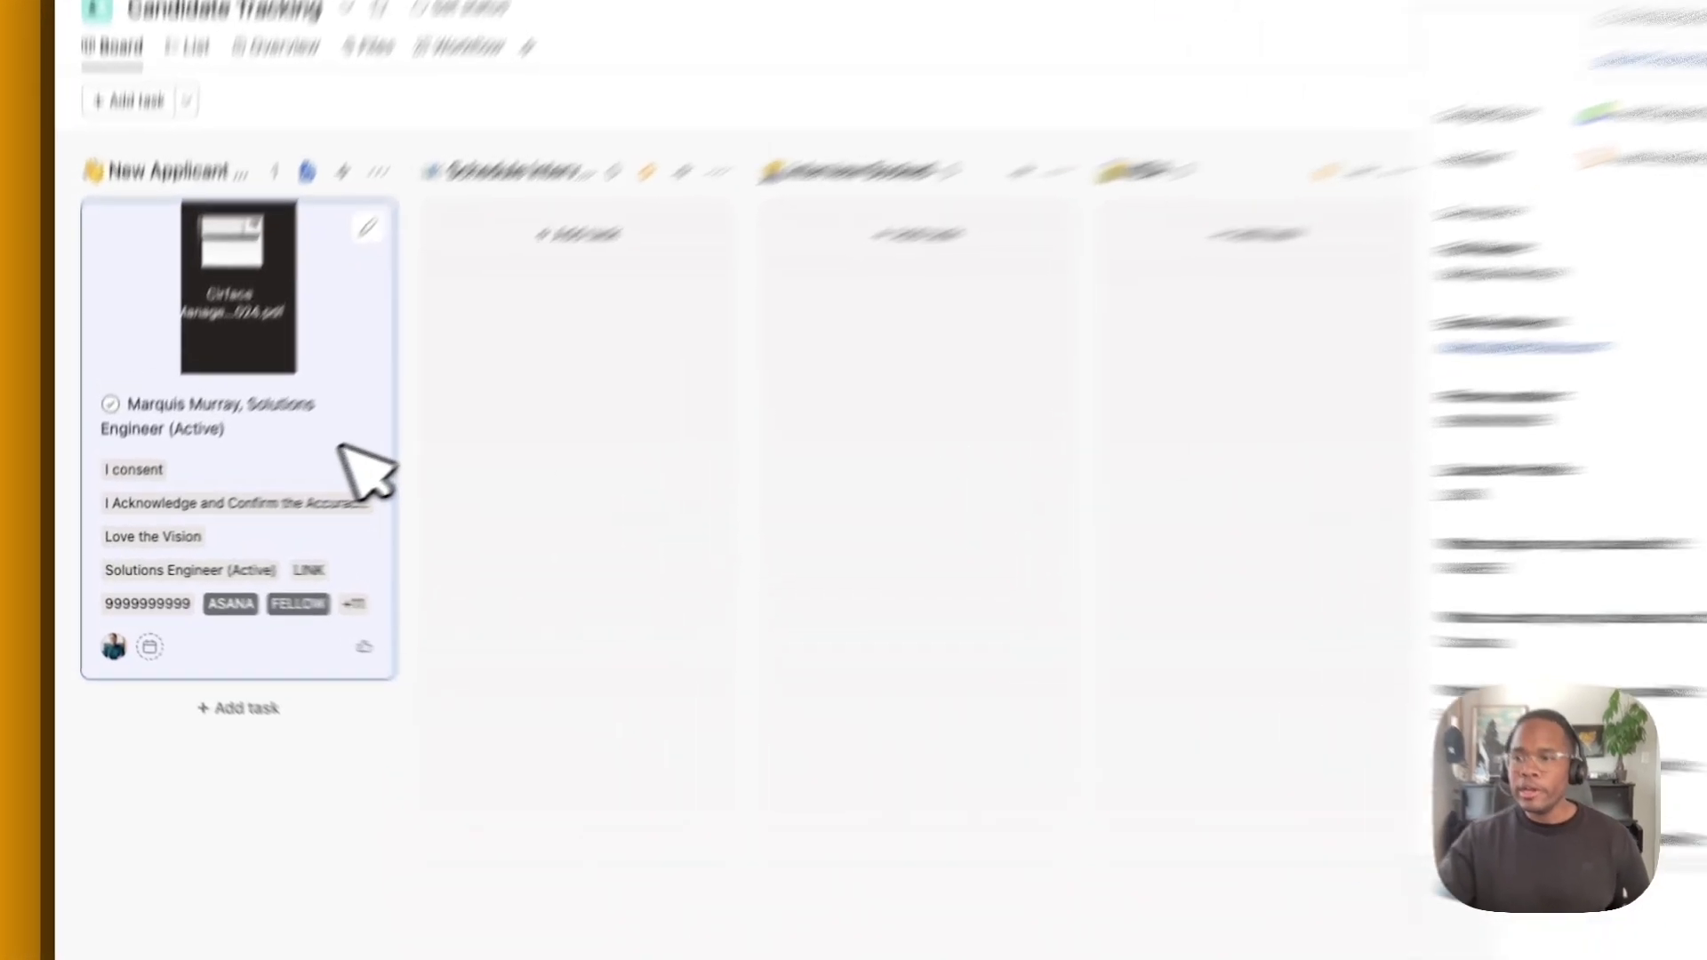
pyautogui.moveTo(289, 506); pyautogui.dragTo(471, 490)
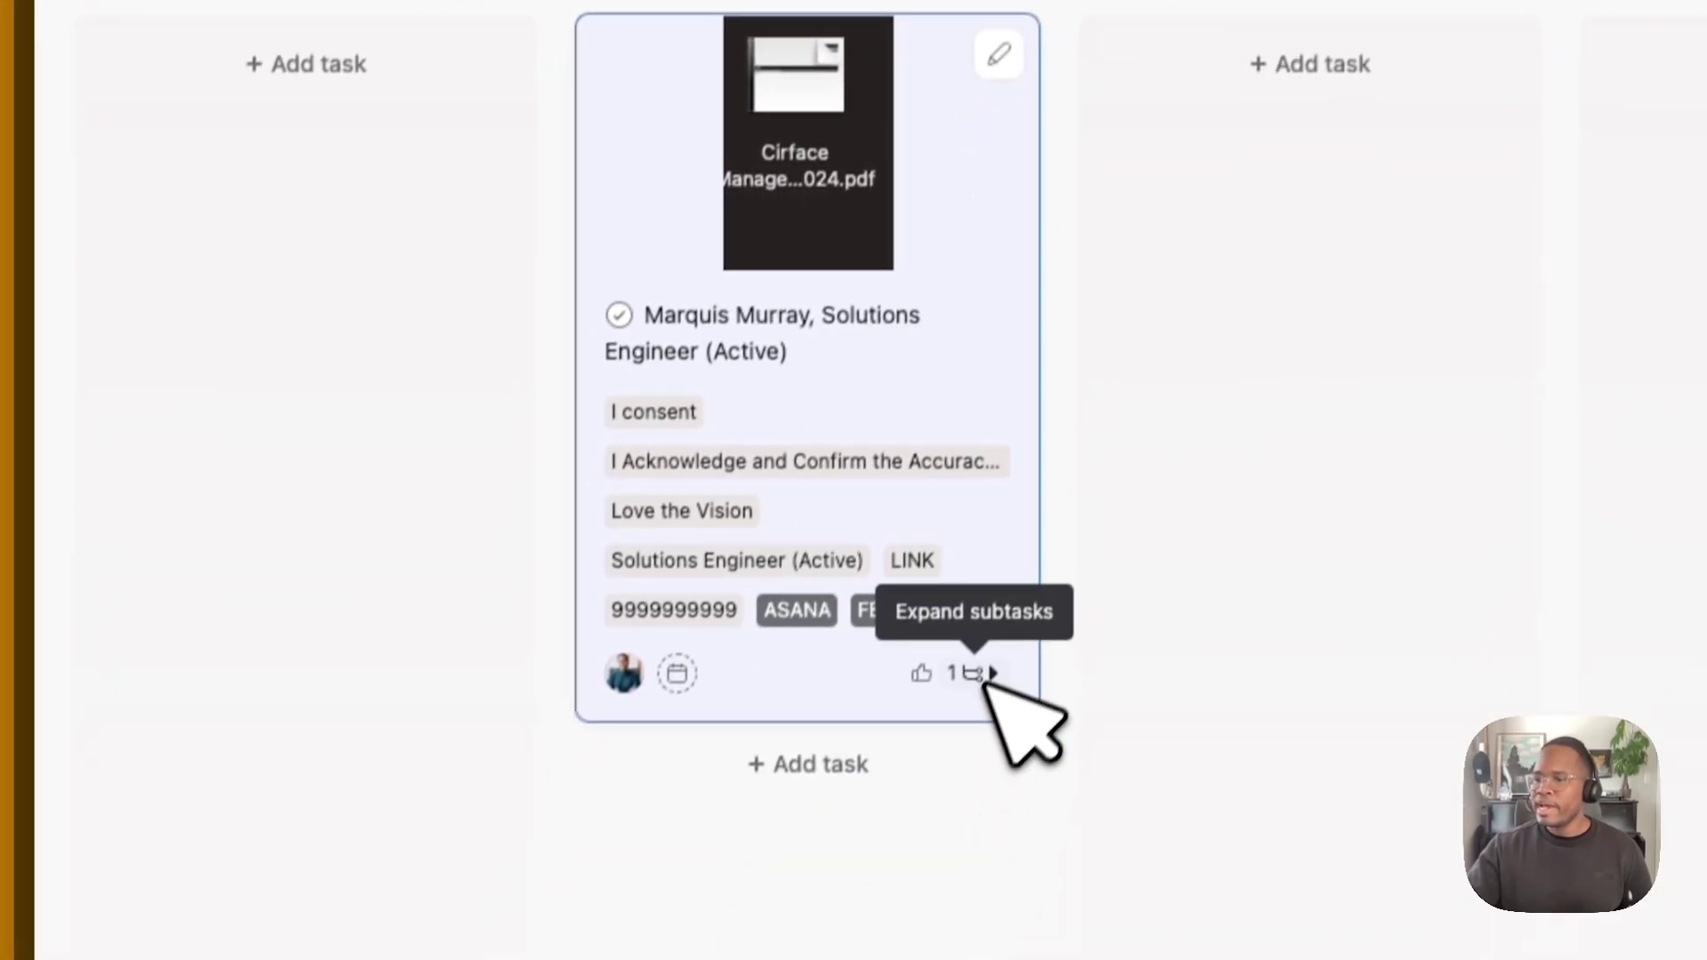
# Check the card's subtasks, close the task pane, and drag the card from Interview Booked to NDA
pyautogui.click(991, 675)
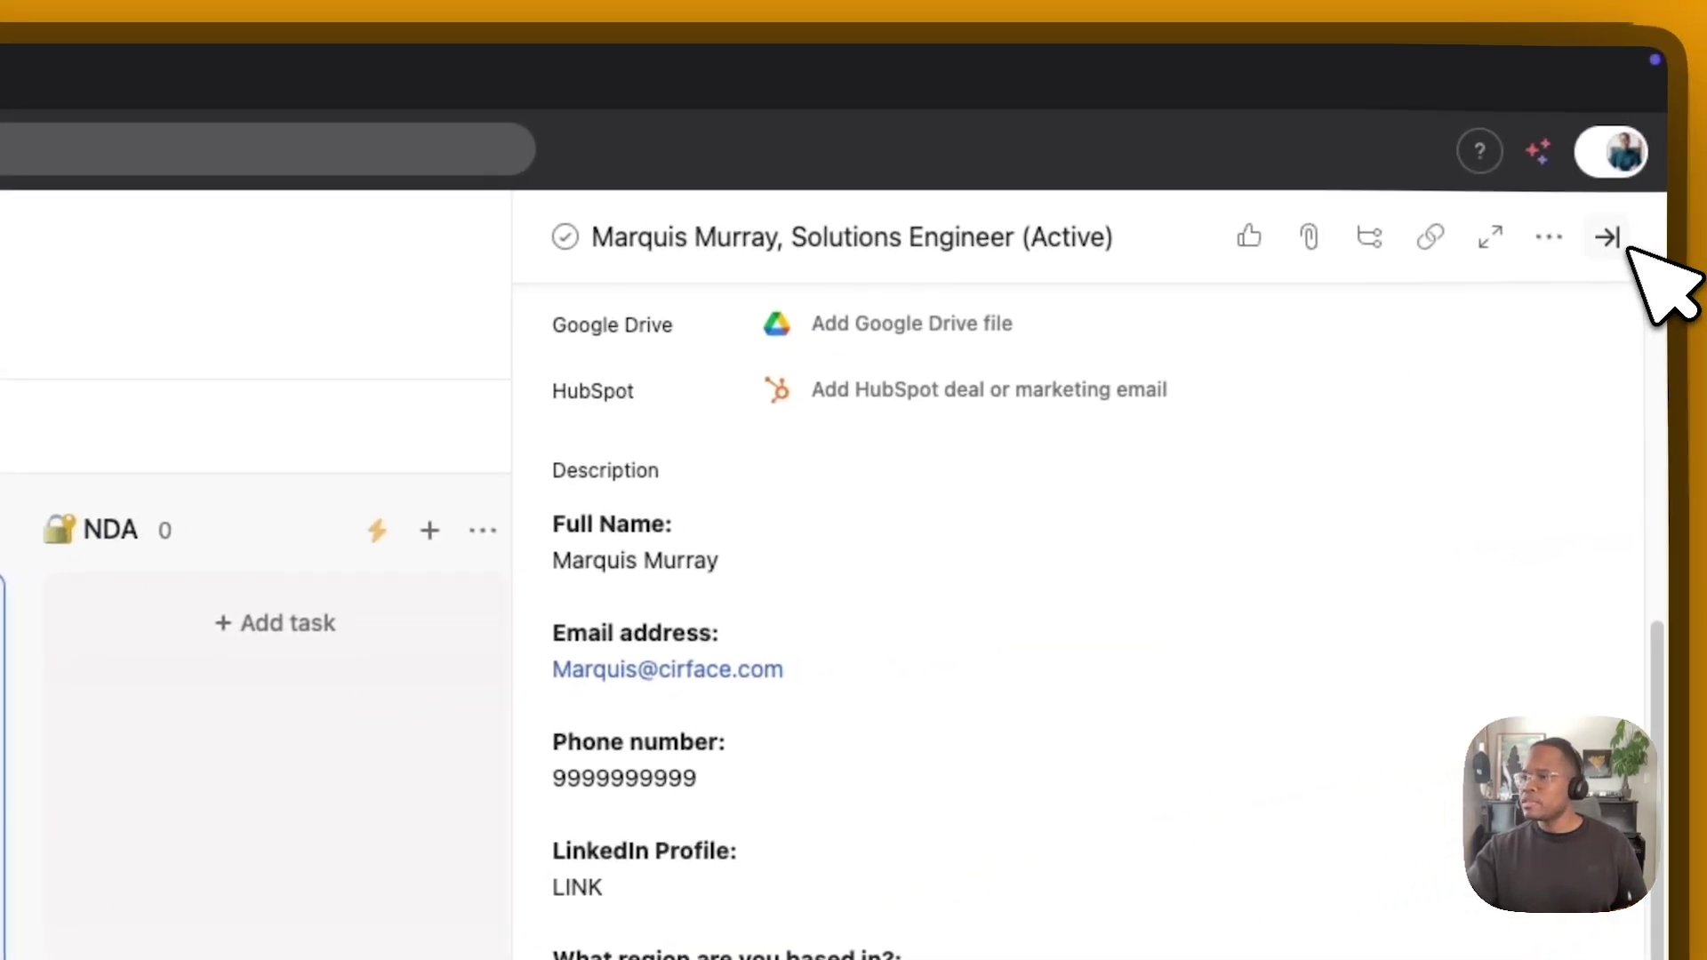
pyautogui.click(1703, 4)
pyautogui.moveTo(240, 783); pyautogui.dragTo(800, 688)
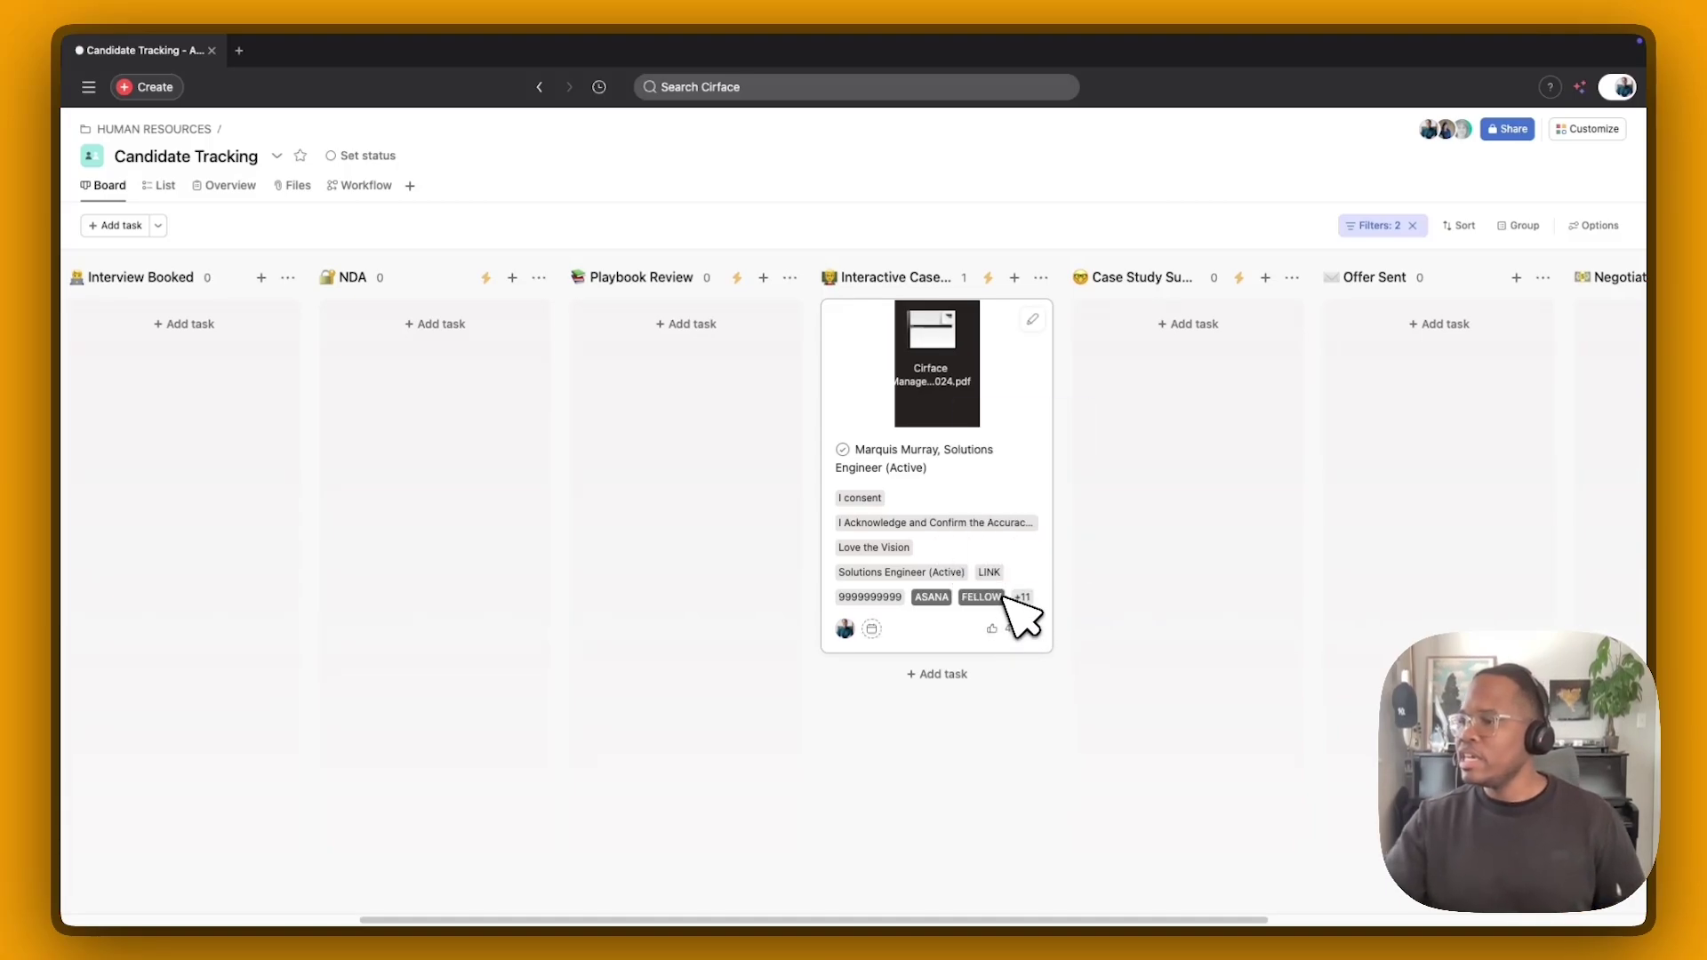
# Drag the candidate to Offer Sent, tick its interview, NDA, playbook and case-study subtasks, then move it to Negotiations
pyautogui.moveTo(1039, 440); pyautogui.dragTo(1503, 423)
pyautogui.moveTo(735, 916); pyautogui.dragTo(1082, 926)
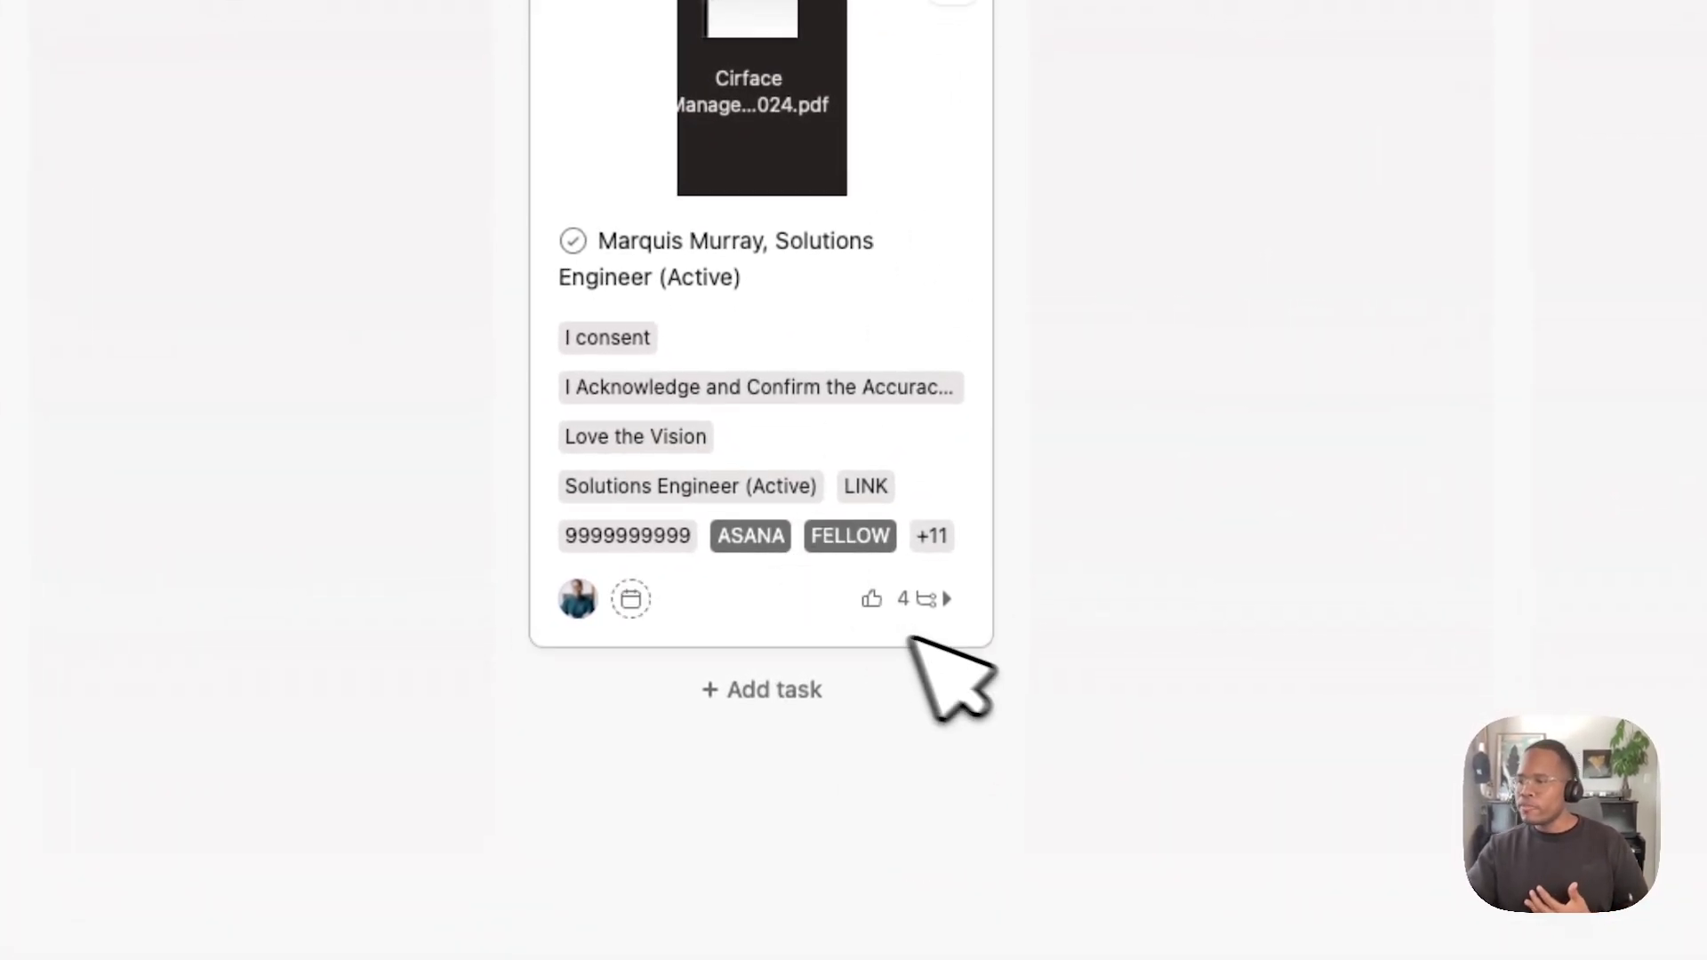
pyautogui.click(948, 598)
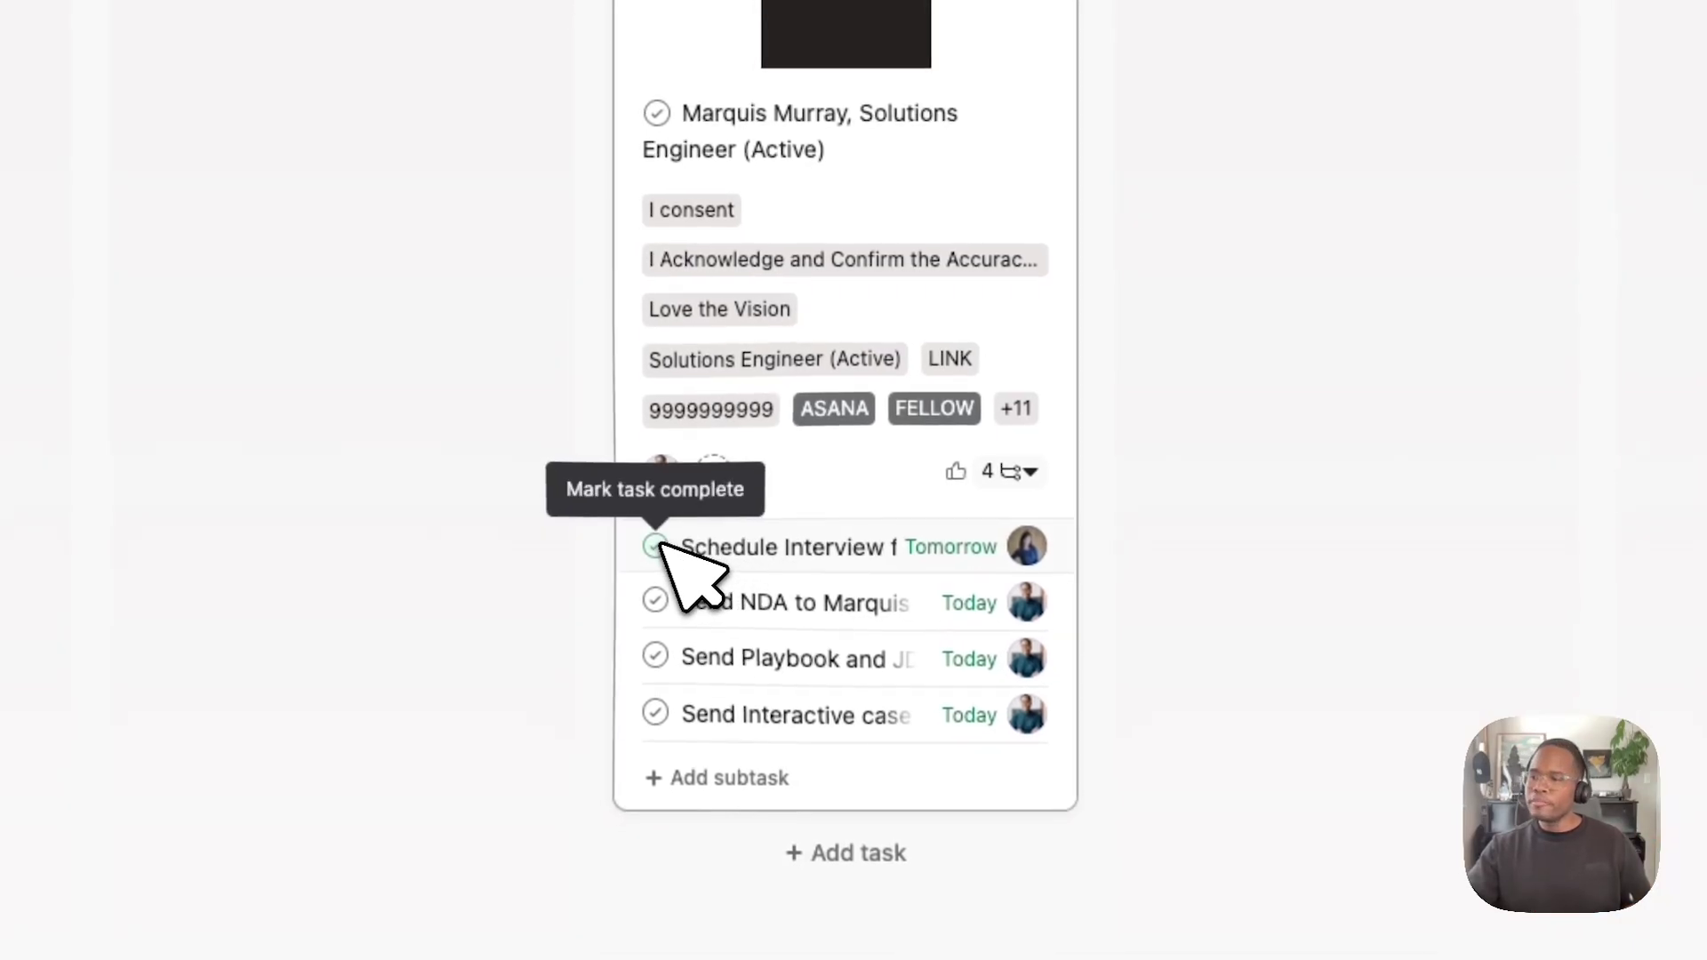
pyautogui.click(656, 546)
pyautogui.click(657, 546)
pyautogui.click(656, 546)
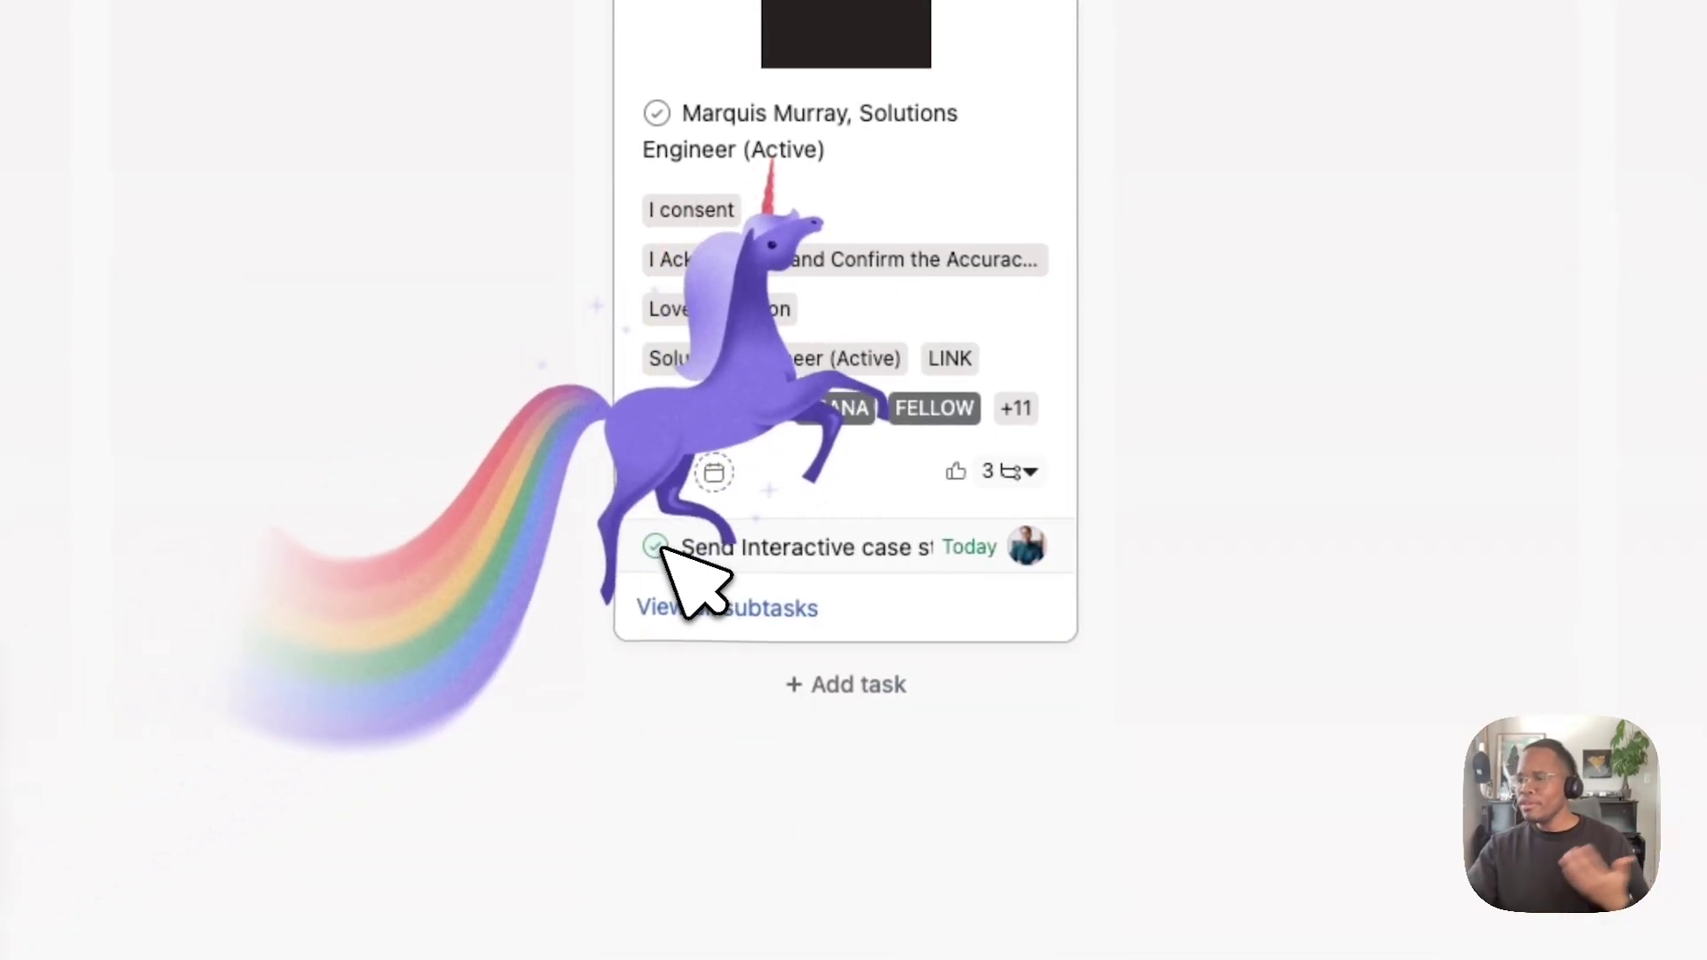
pyautogui.click(656, 546)
pyautogui.moveTo(653, 213); pyautogui.dragTo(1103, 257)
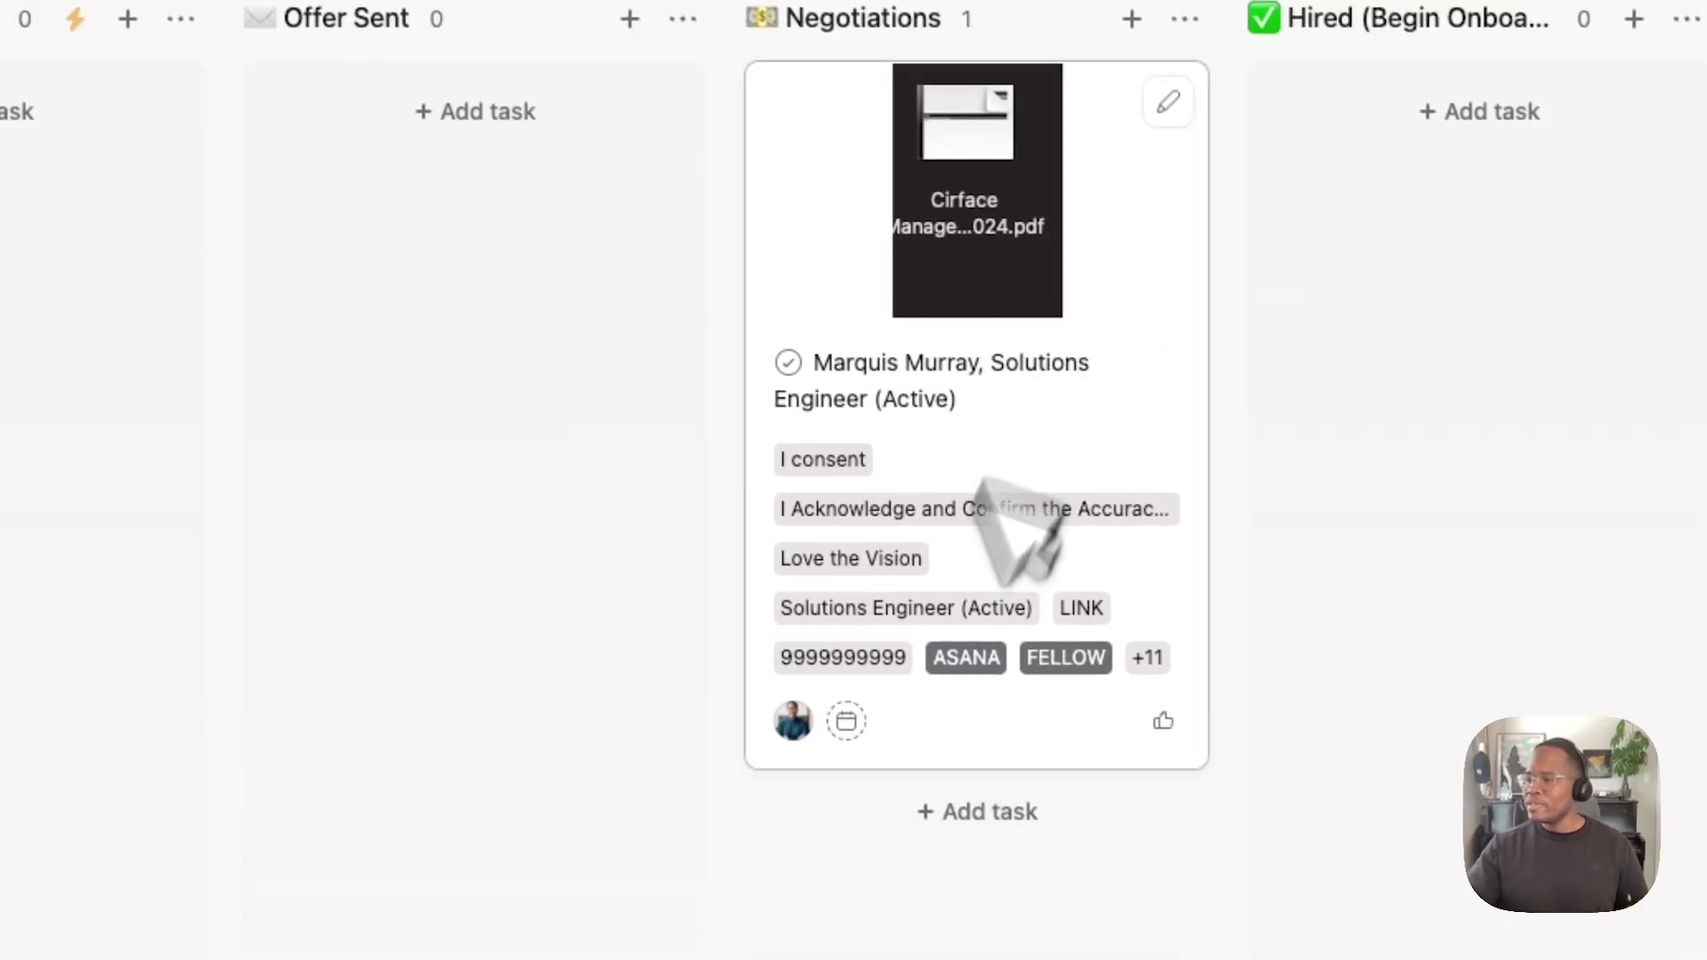
# Scroll the board right and drag the candidate card into Hired (Begin Onboarding)
pyautogui.moveTo(671, 902); pyautogui.dragTo(1056, 907)
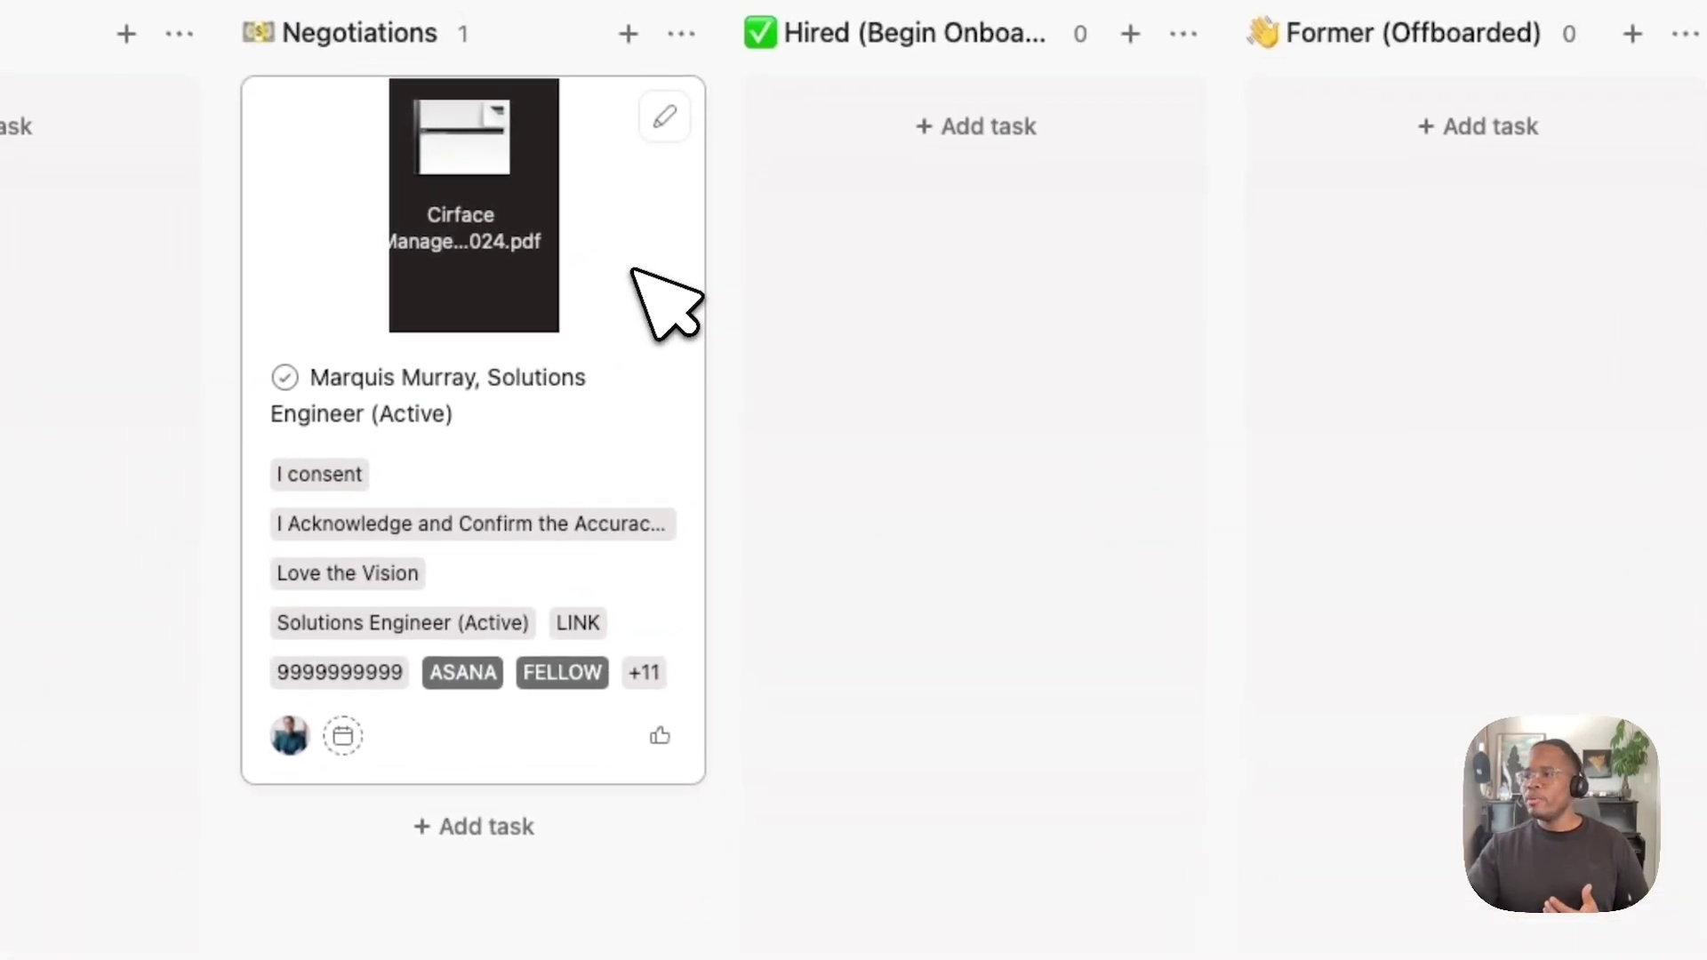
pyautogui.moveTo(627, 253); pyautogui.dragTo(1072, 269)
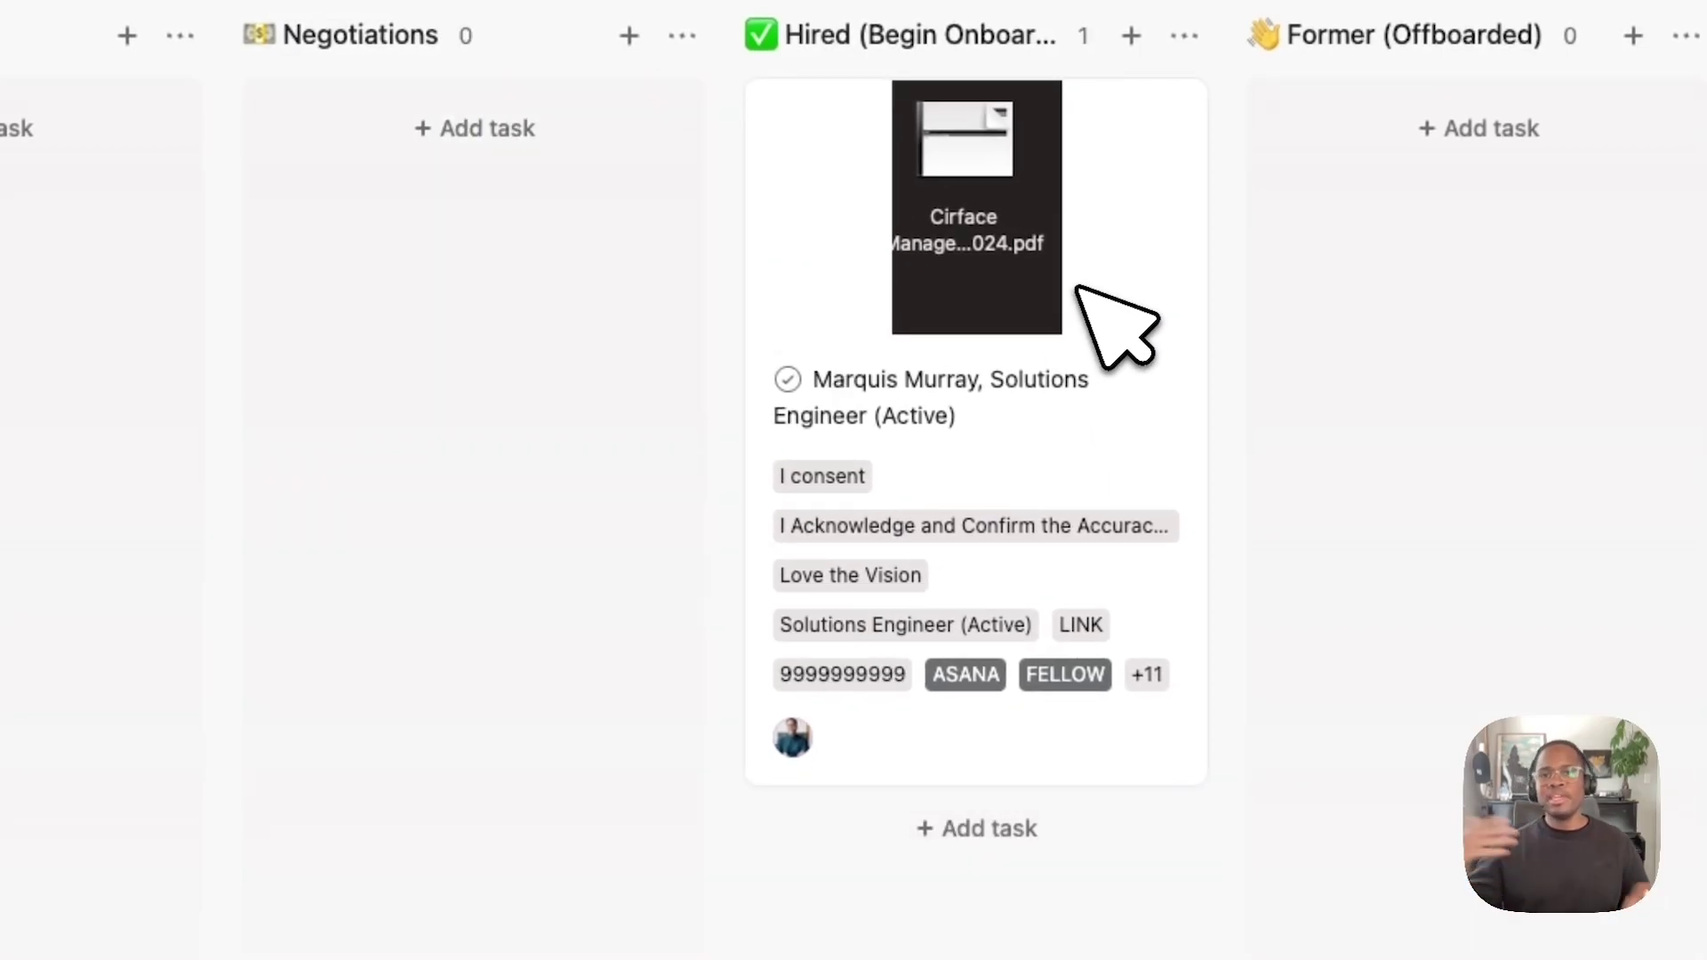